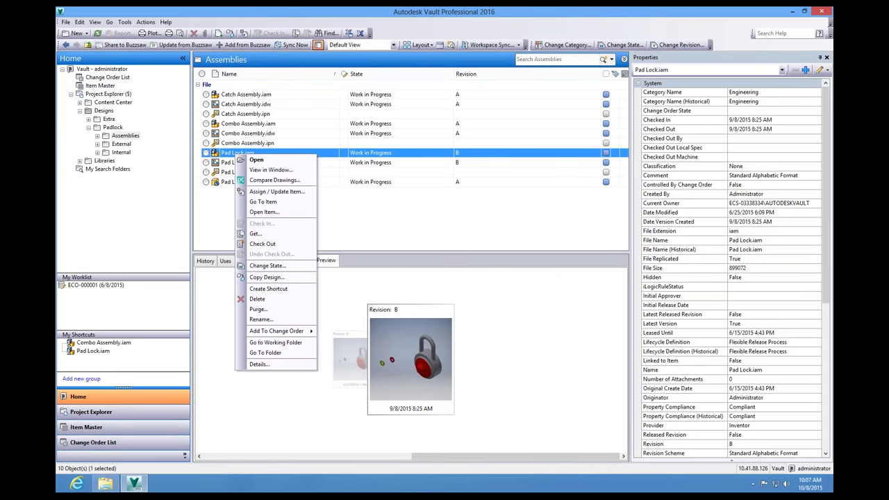
Start Copy Design for Pad Lock.iam and reposition its window.
{"action": "left_click", "coordinate": [266, 277]}
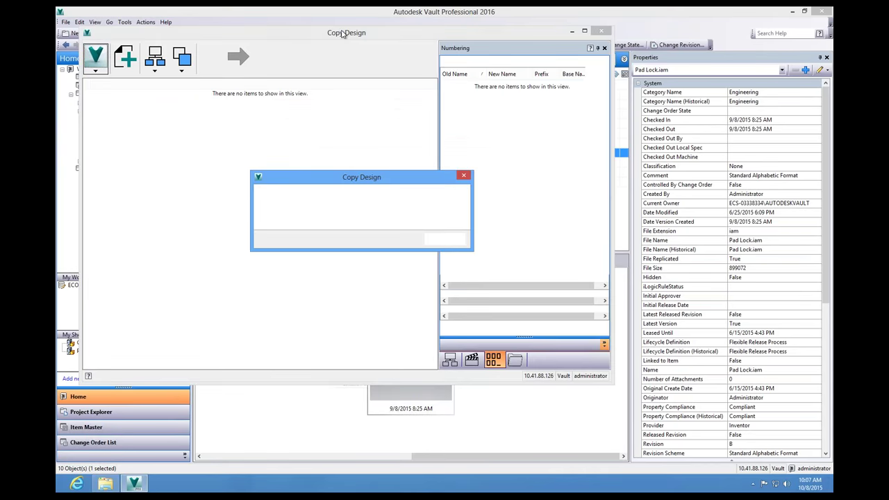
{"action": "left_click_drag", "start_coordinate": [352, 38], "coordinate": [448, 75]}
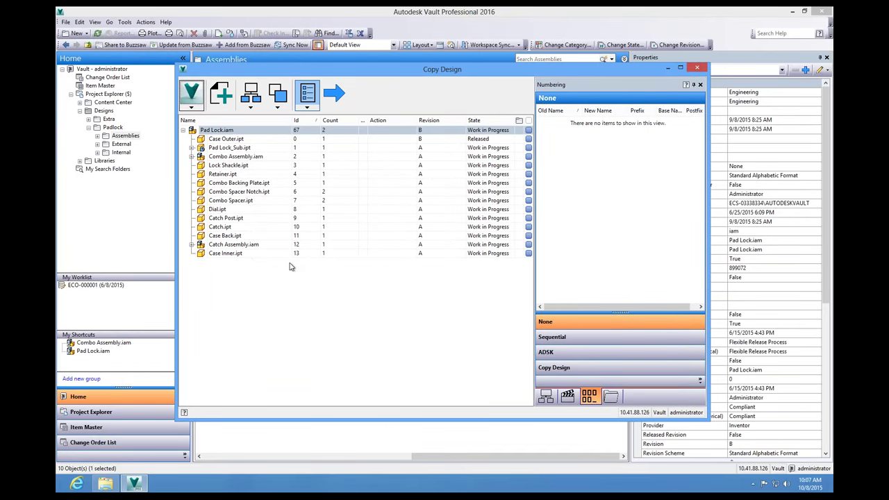
Examine where Catch Post.ipt is used in the source design, expanding its chain of parent assemblies and parts.
{"action": "left_click", "coordinate": [389, 218]}
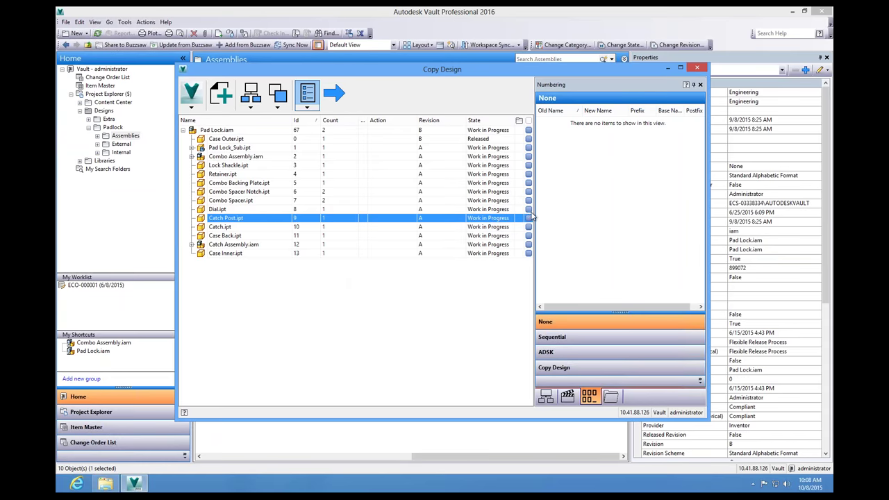
{"action": "left_click", "coordinate": [548, 400]}
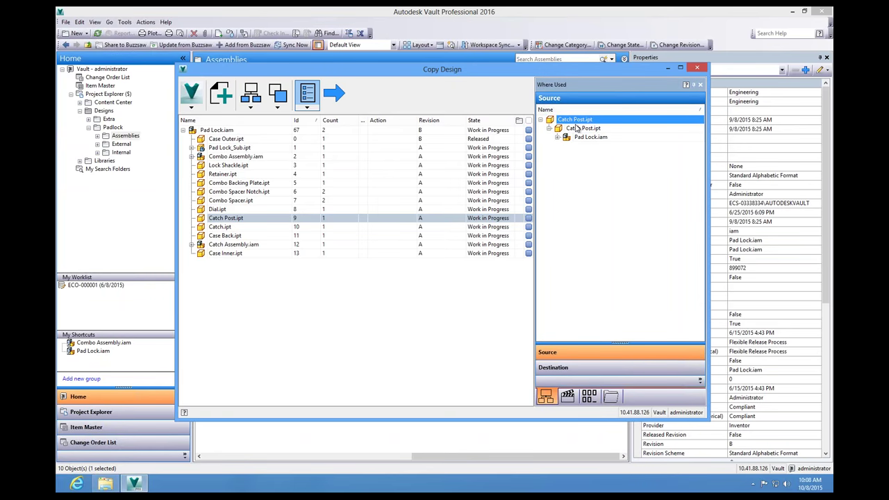
{"action": "left_click", "coordinate": [595, 128]}
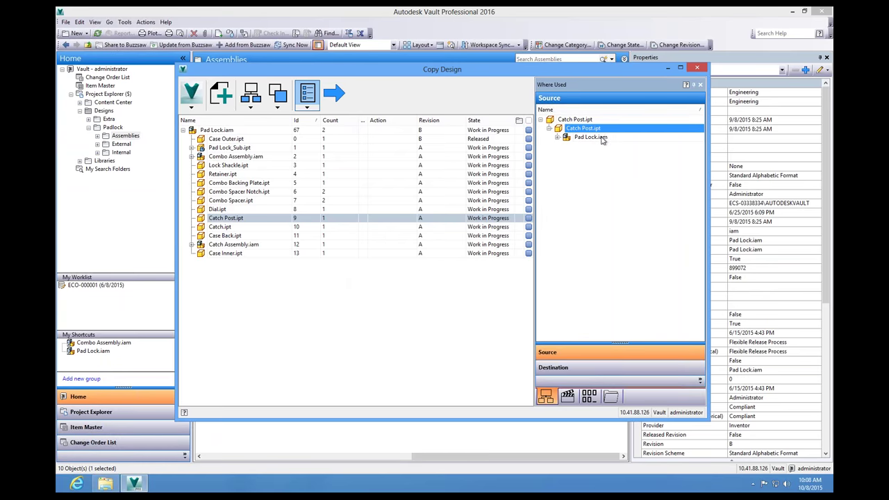
{"action": "left_click", "coordinate": [559, 137]}
{"action": "left_click", "coordinate": [585, 137]}
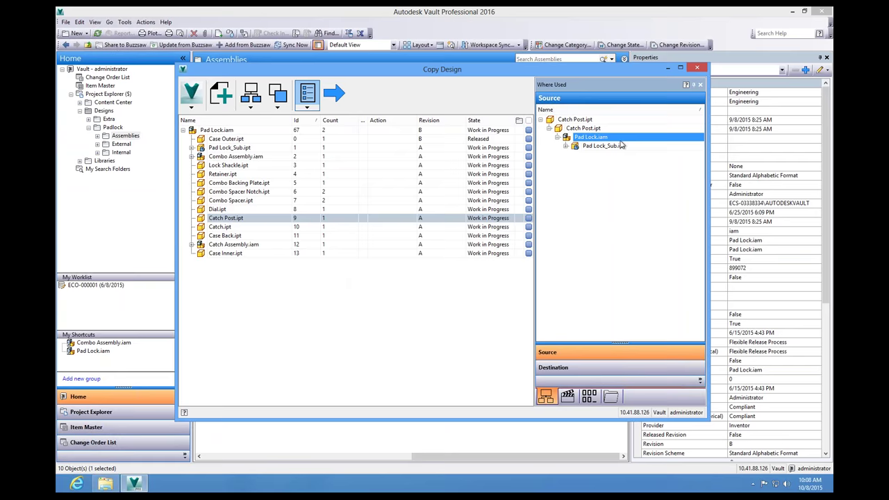
{"action": "left_click", "coordinate": [565, 145]}
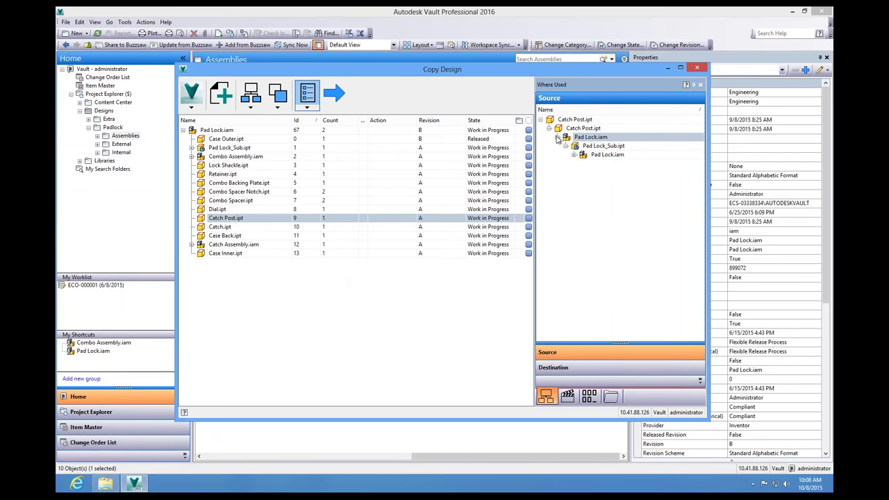
{"action": "left_click", "coordinate": [575, 155]}
{"action": "left_click", "coordinate": [584, 164]}
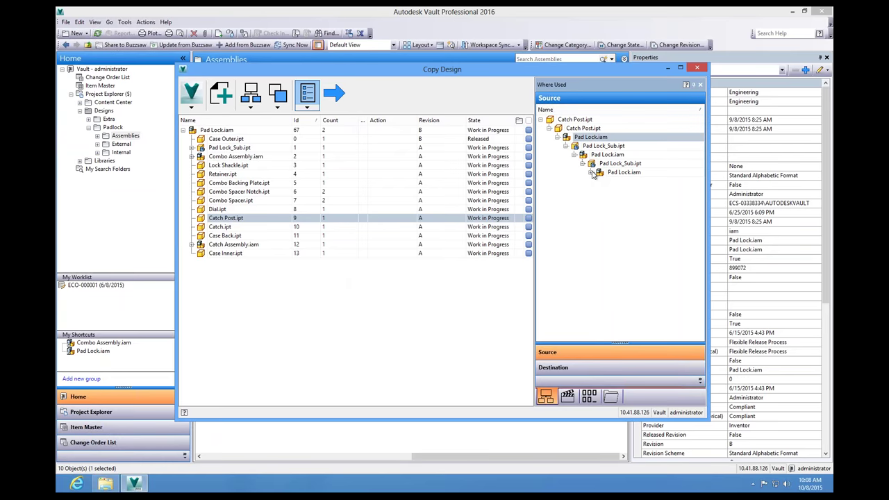
{"action": "left_click", "coordinate": [591, 172]}
{"action": "left_click", "coordinate": [599, 181]}
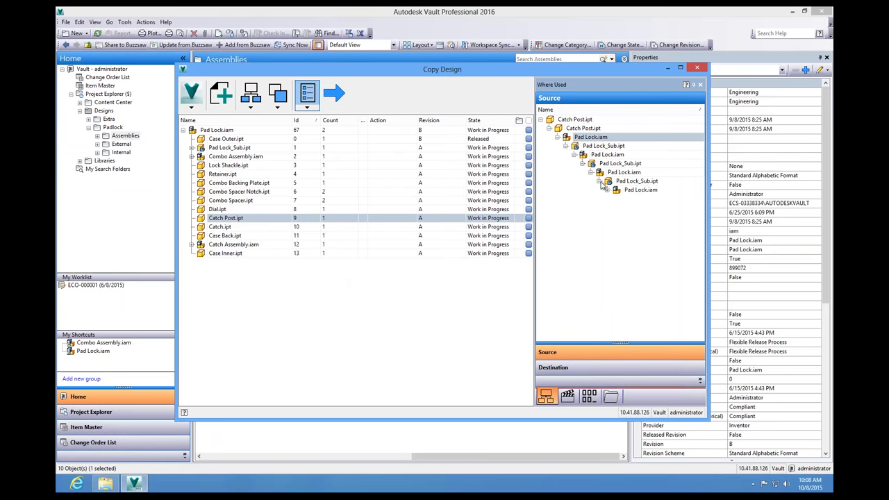
{"action": "left_click", "coordinate": [608, 190]}
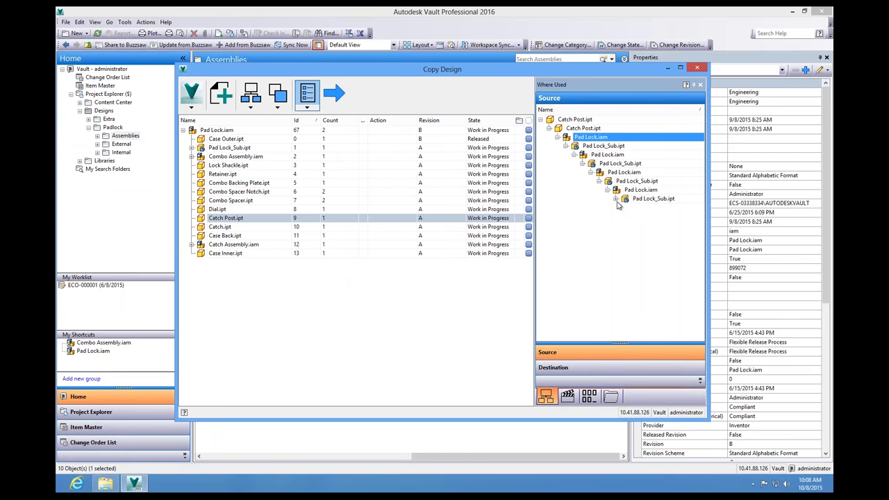
{"action": "left_click", "coordinate": [616, 199]}
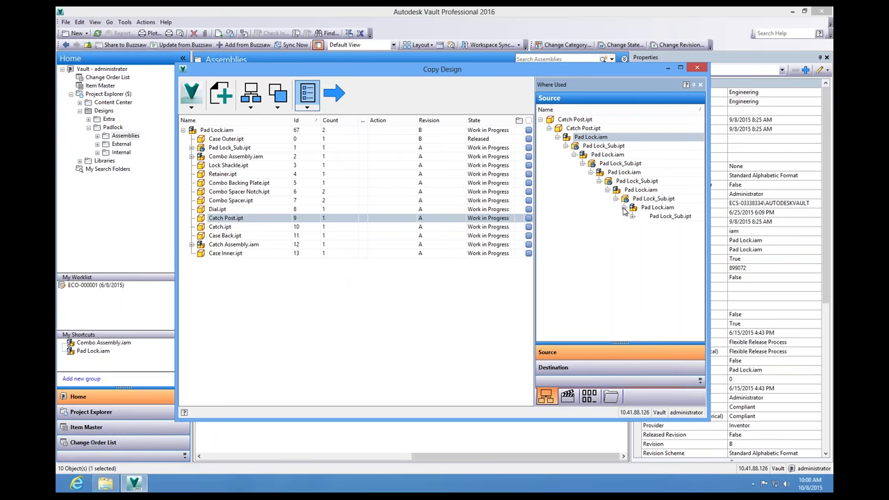
Collapse the expanded parents of Catch Post.ipt and view where the part is used in the destination design.
{"action": "left_click", "coordinate": [574, 154]}
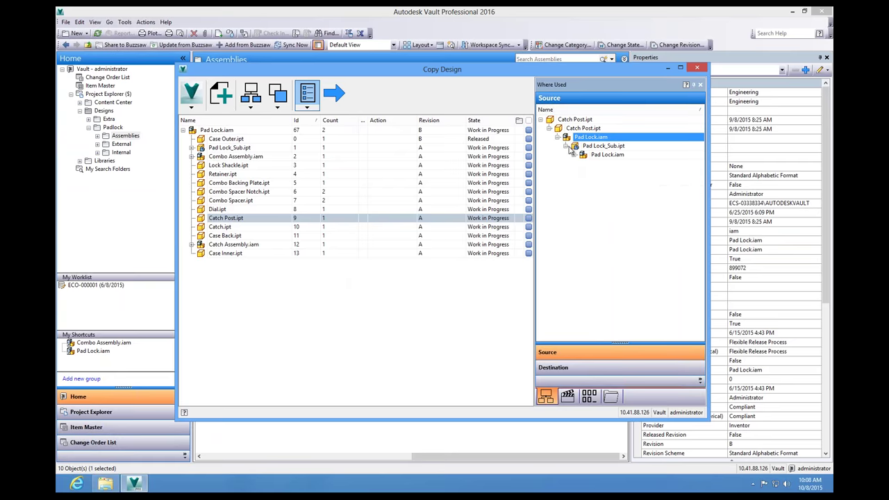
{"action": "left_click", "coordinate": [566, 147]}
{"action": "left_click", "coordinate": [585, 368]}
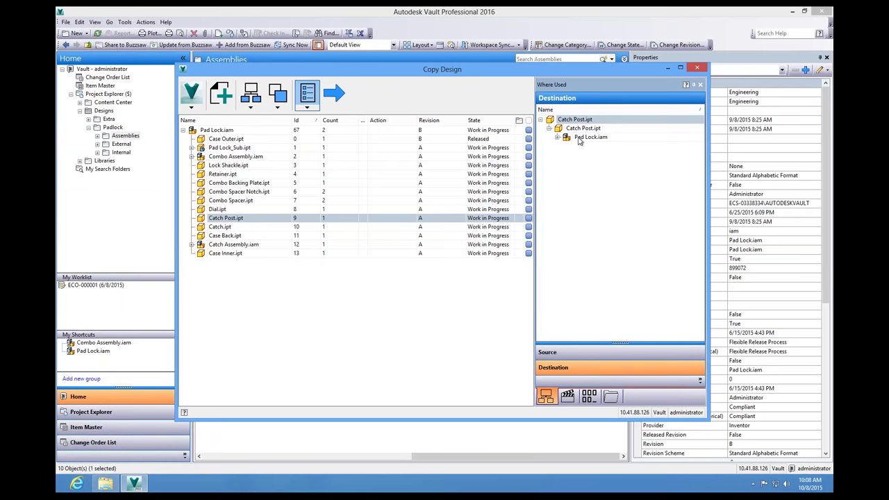
Review the files listed under the Copy and Reuse actions of the copy design.
{"action": "left_click", "coordinate": [568, 397]}
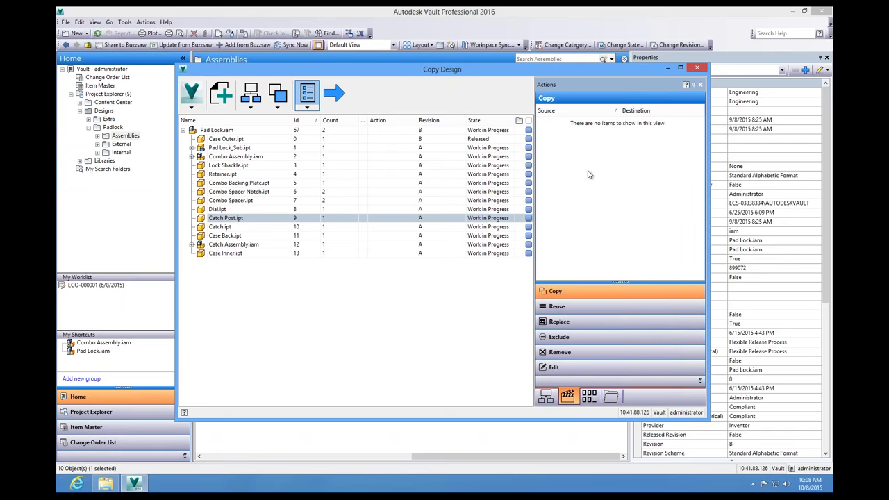
{"action": "left_click", "coordinate": [566, 313]}
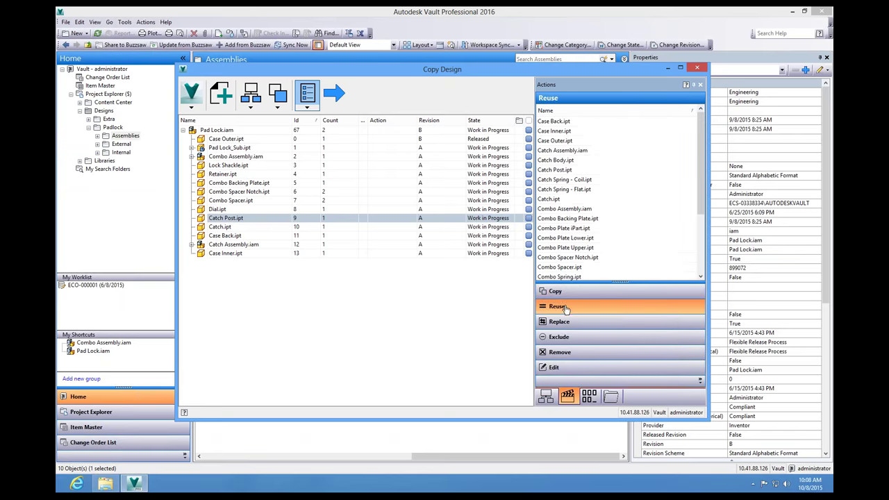
{"action": "left_click", "coordinate": [564, 291]}
Look through the Sequential, ADSK and Copy Design numbering schemes, ending on the None scheme.
{"action": "left_click", "coordinate": [589, 396]}
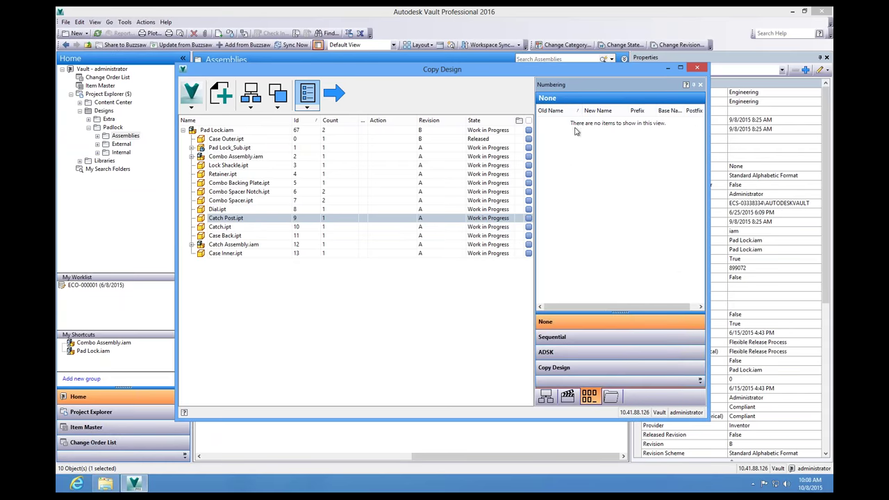
{"action": "left_click", "coordinate": [568, 337]}
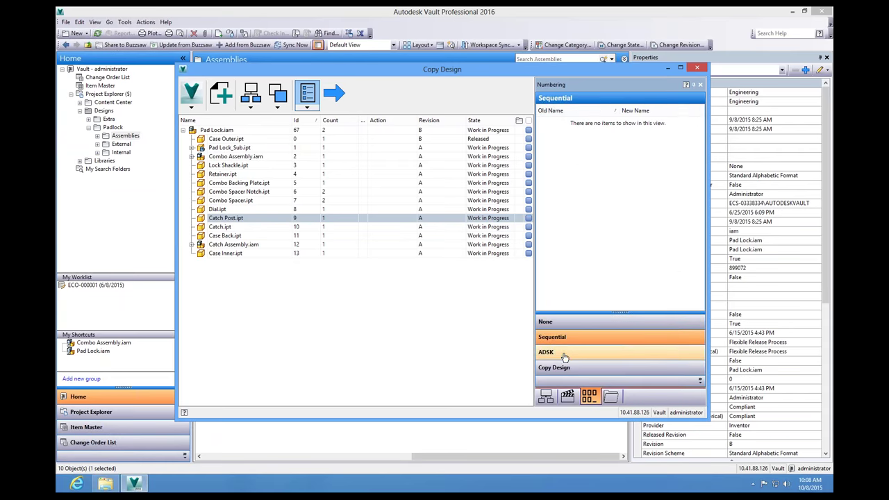
{"action": "left_click", "coordinate": [565, 353]}
{"action": "left_click", "coordinate": [560, 367]}
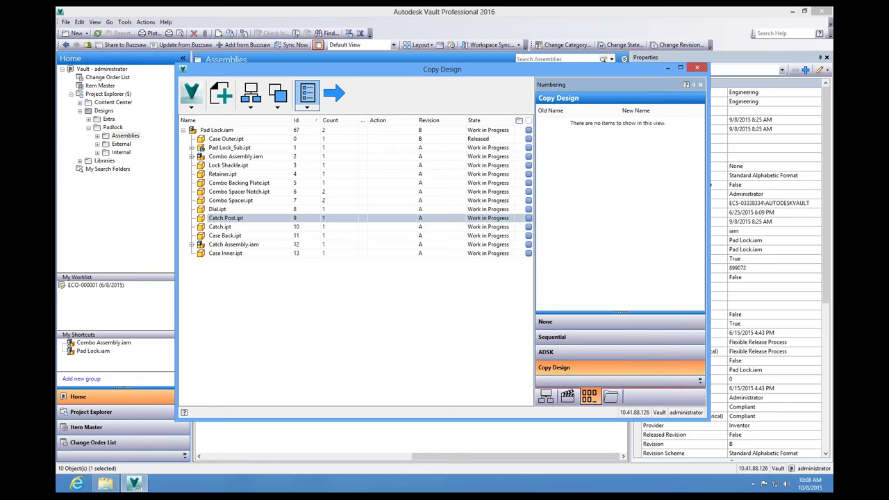
{"action": "left_click", "coordinate": [564, 352]}
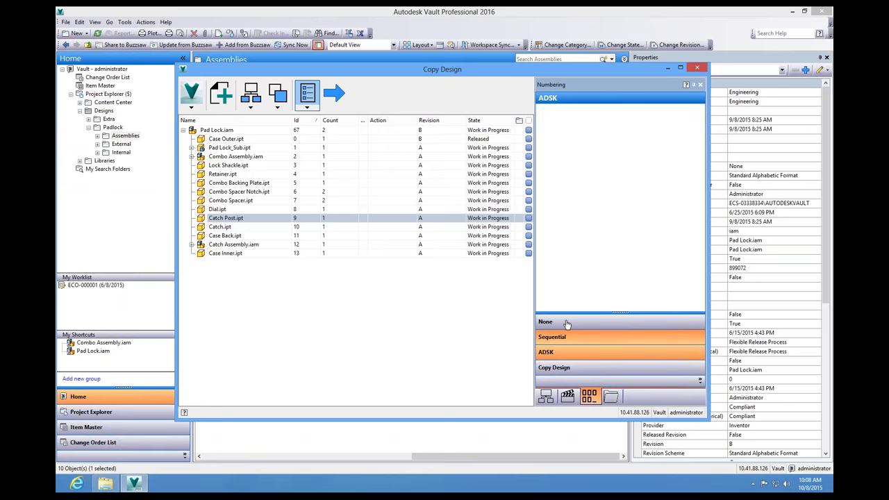
{"action": "left_click", "coordinate": [566, 322]}
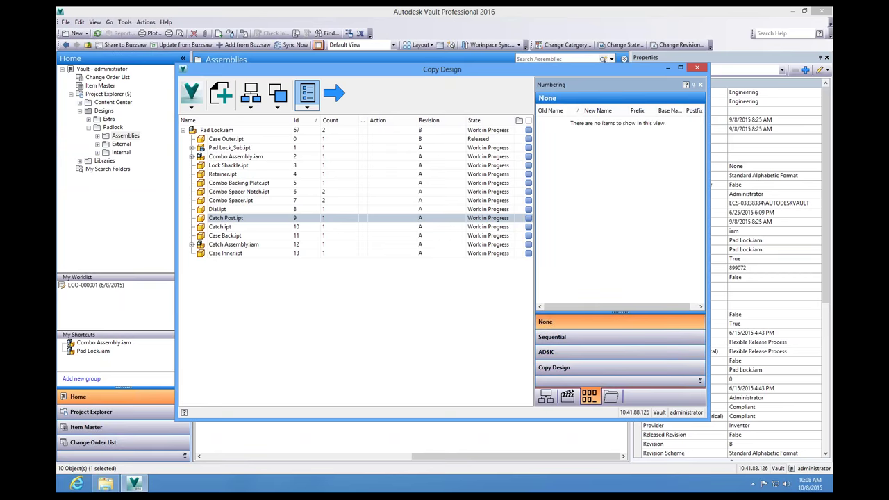
Show the copy design's folder structure and inspect the contents of Padlock's External and Assemblies folders.
{"action": "left_click", "coordinate": [611, 396]}
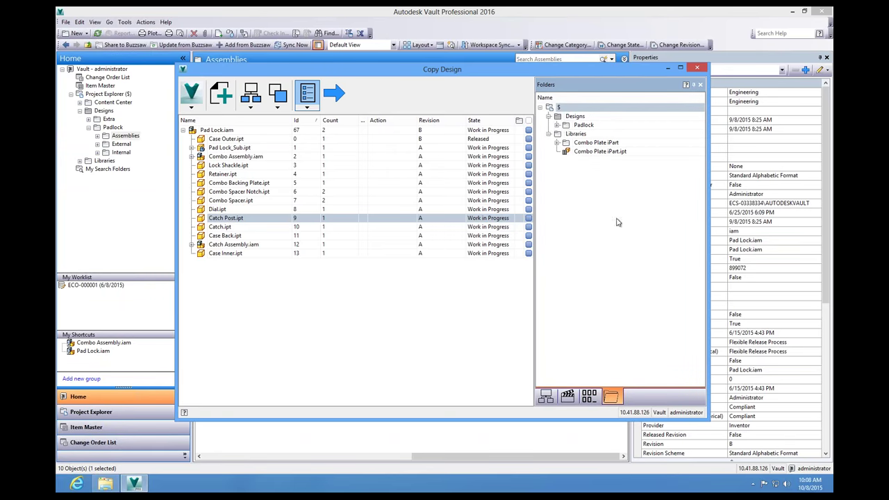
{"action": "left_click", "coordinate": [561, 126]}
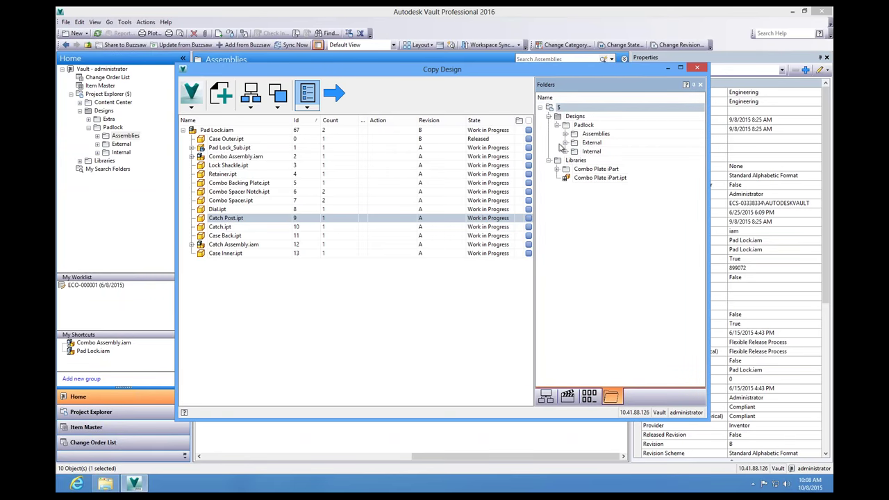
{"action": "left_click", "coordinate": [566, 143]}
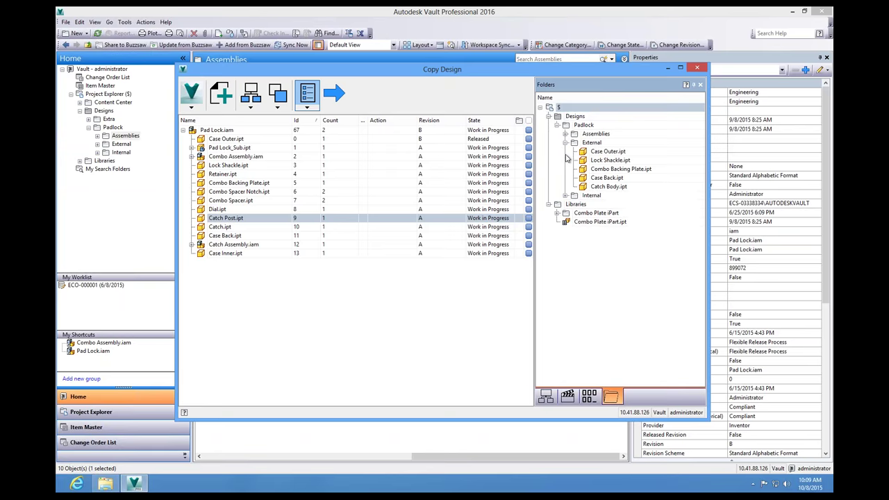
{"action": "left_click", "coordinate": [566, 134]}
{"action": "left_click", "coordinate": [566, 134]}
{"action": "left_click", "coordinate": [565, 142]}
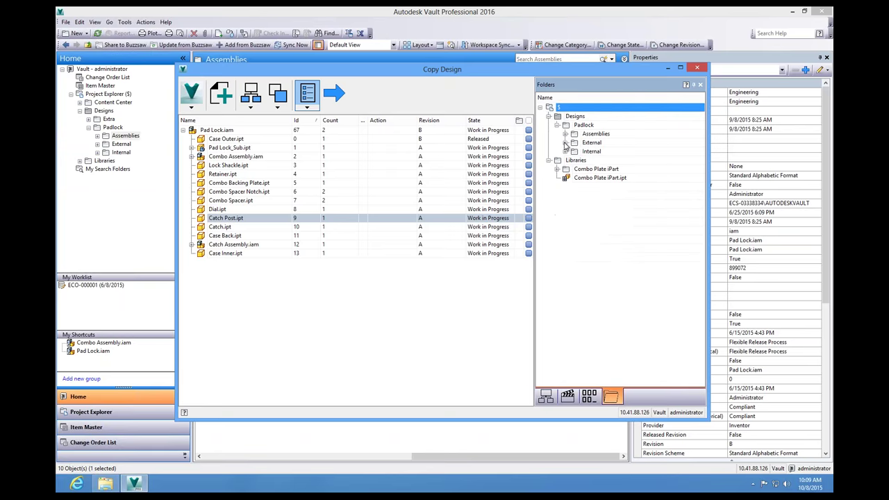
Mark Retainer.ipt in the Pad Lock structure for copying, and select the top-level assembly.
{"action": "left_click", "coordinate": [234, 175]}
{"action": "right_click", "coordinate": [235, 177]}
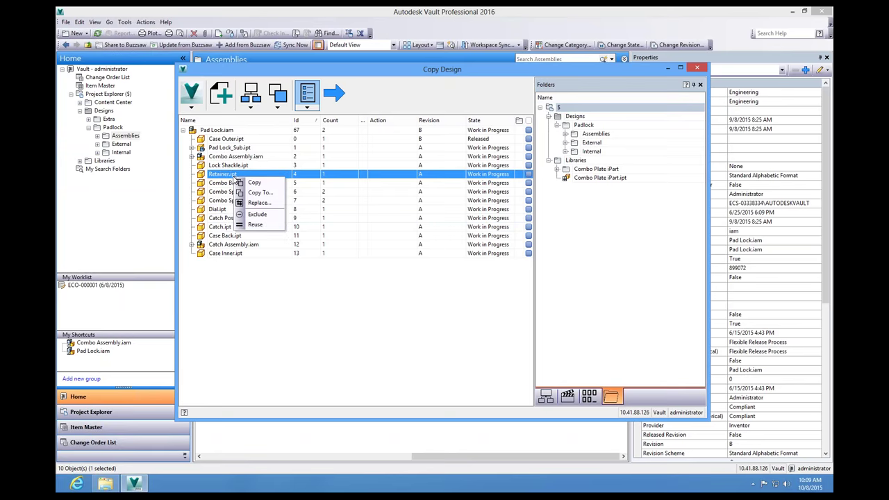
{"action": "left_click", "coordinate": [254, 182]}
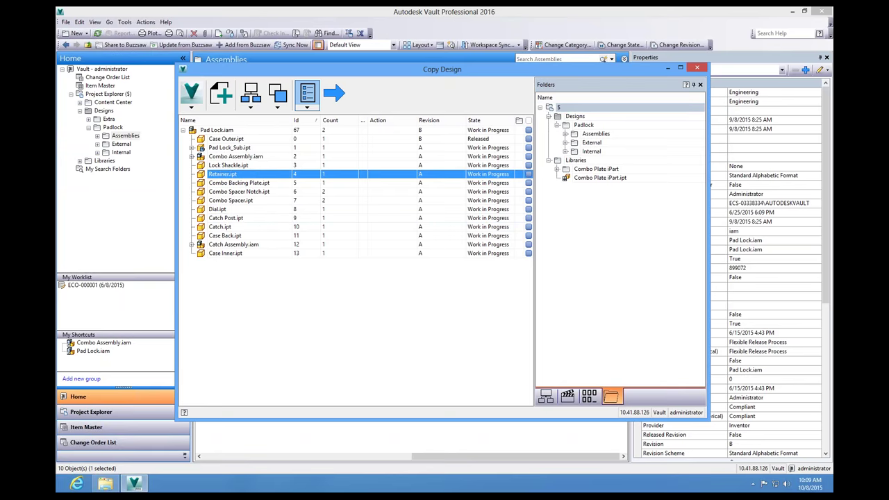
{"action": "left_click", "coordinate": [229, 131]}
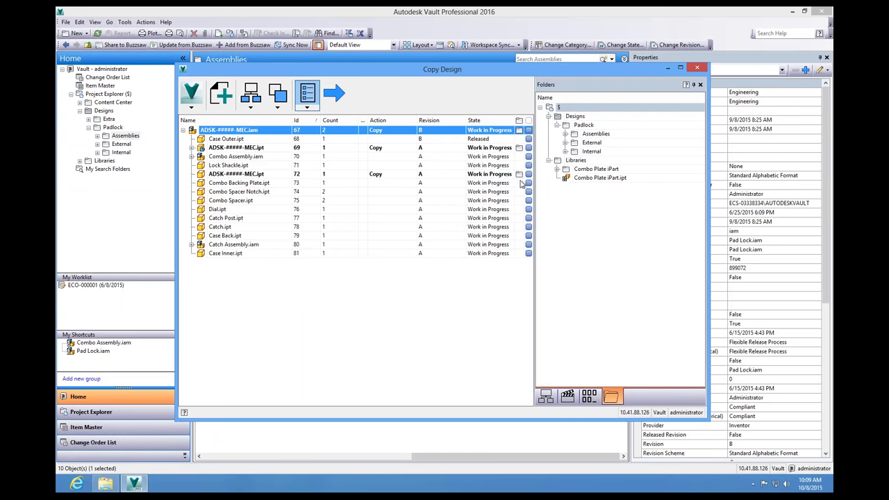
Inspect the copied ADSK-#####-MEC assembly and part files in Padlock's Assemblies folder.
{"action": "left_click", "coordinate": [566, 134]}
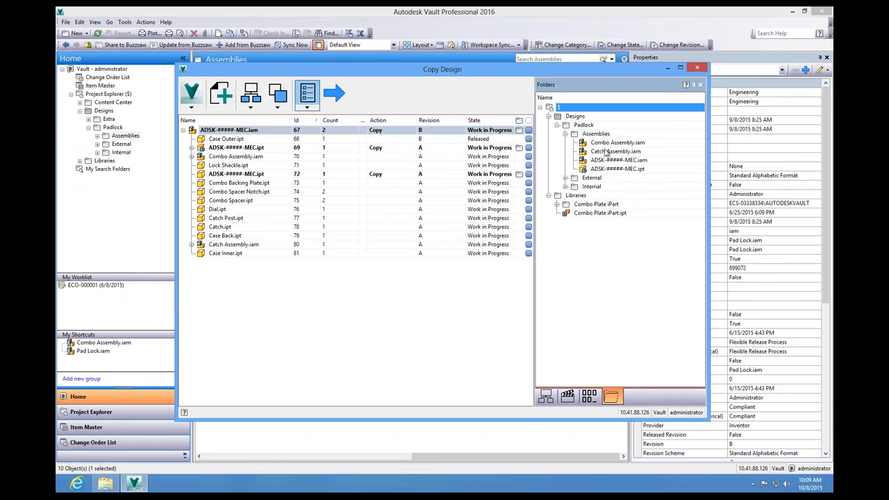
{"action": "left_click", "coordinate": [611, 160]}
{"action": "left_click", "coordinate": [616, 169]}
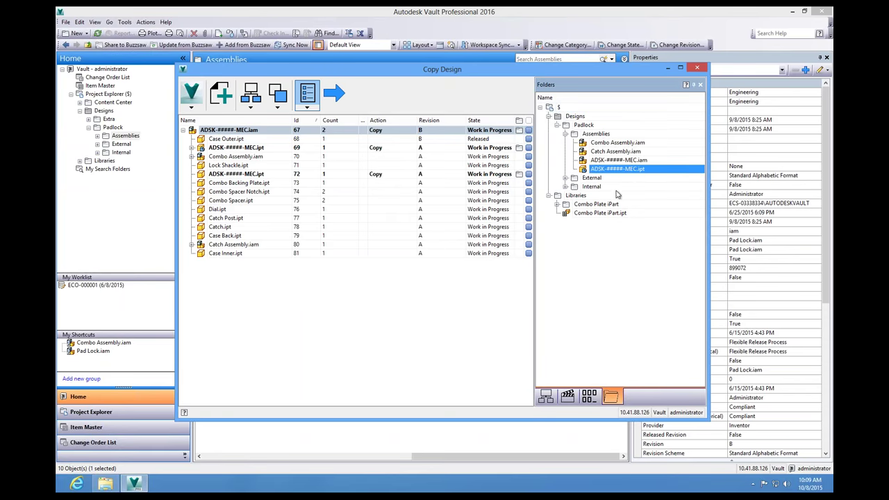
{"action": "left_click", "coordinate": [640, 161]}
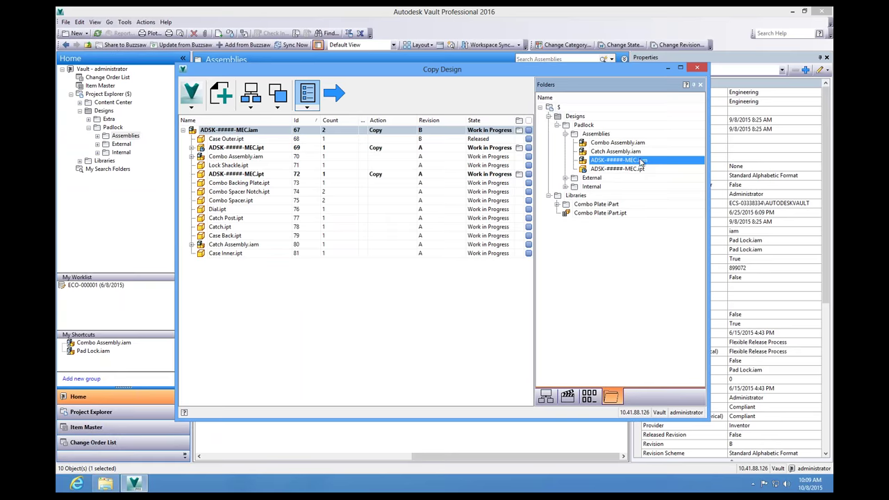
{"action": "left_click", "coordinate": [642, 169]}
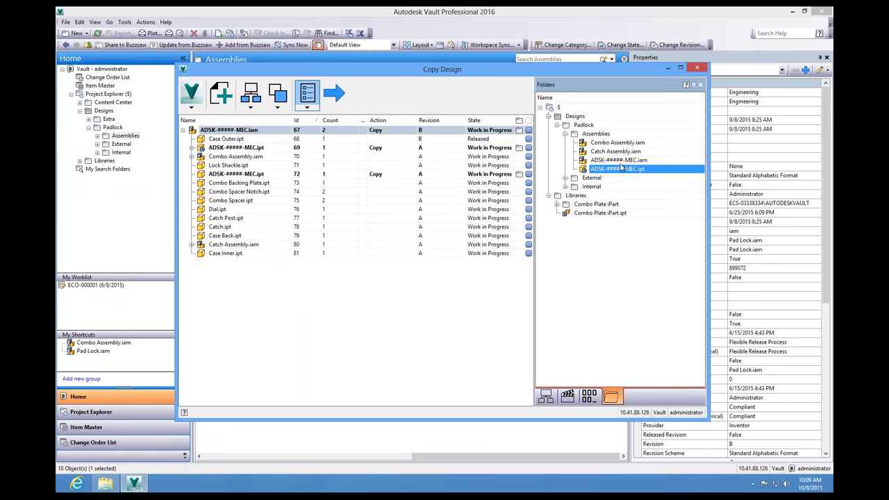
Expand Padlock's Internal and External folders and move Combo Spring.ipt from Internal to External for copying.
{"action": "left_click", "coordinate": [566, 186]}
{"action": "left_click", "coordinate": [616, 197]}
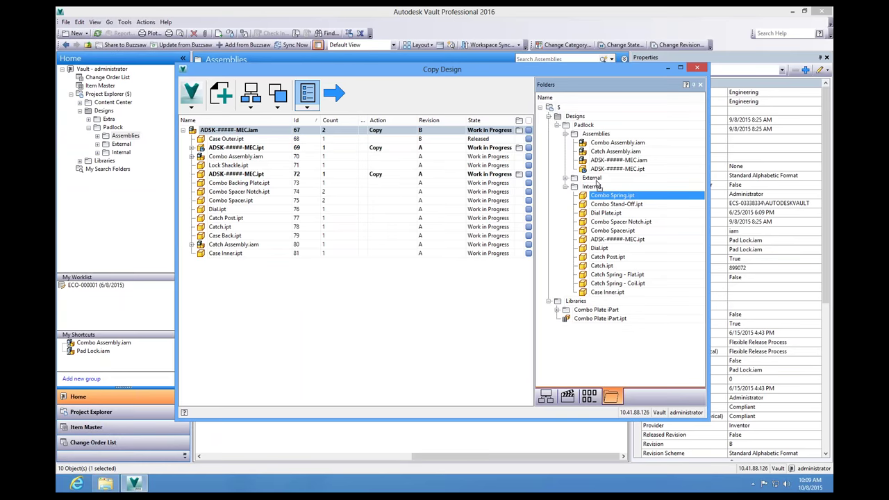
{"action": "double_click", "coordinate": [594, 180]}
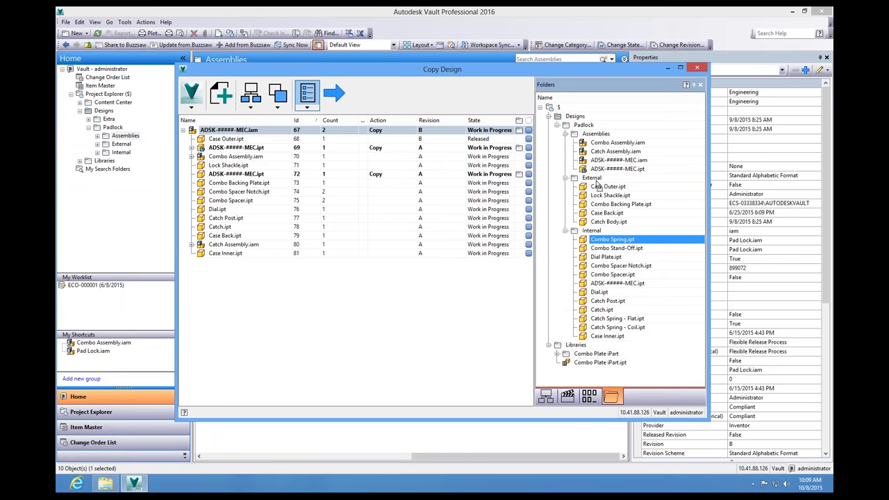
{"action": "left_click", "coordinate": [608, 232]}
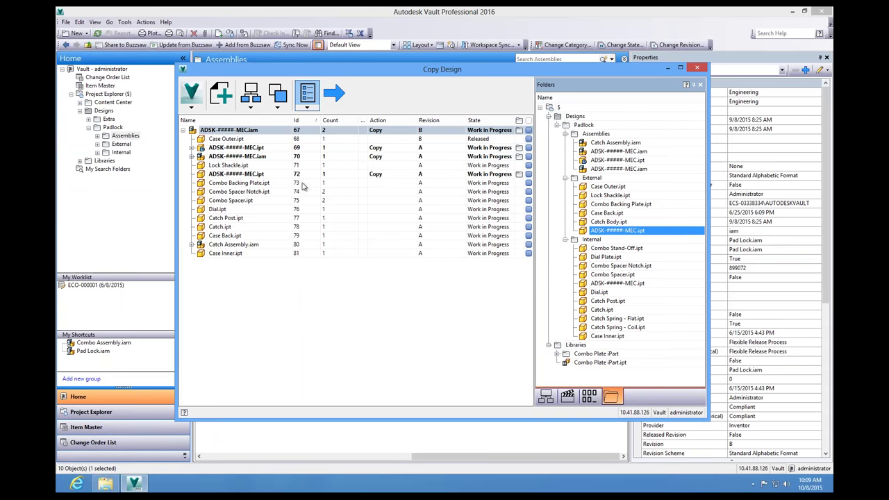
Send the Retainer.ipt copy to a new folder named New Components under Designs, and select it in that folder.
{"action": "left_click", "coordinate": [269, 174]}
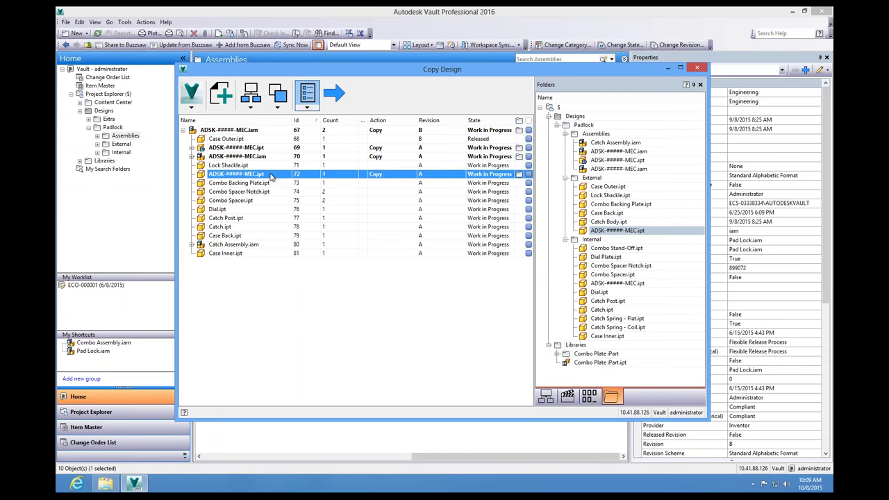
{"action": "right_click", "coordinate": [269, 176]}
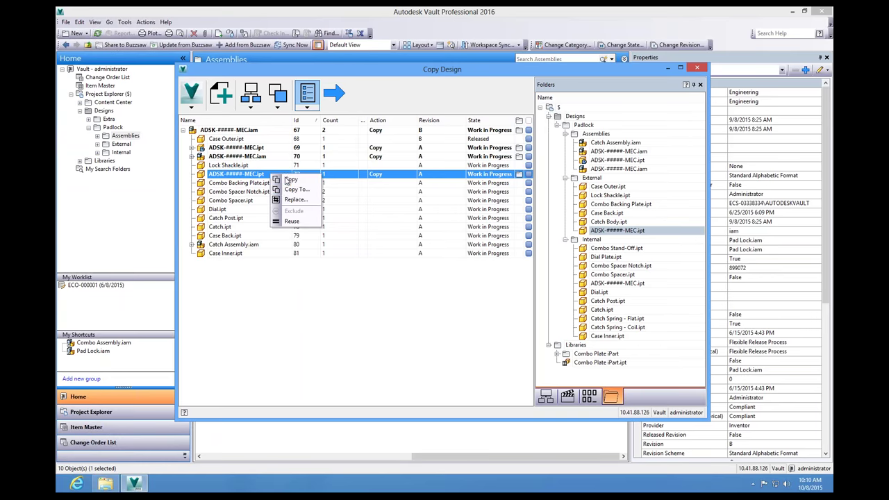
{"action": "left_click", "coordinate": [294, 193]}
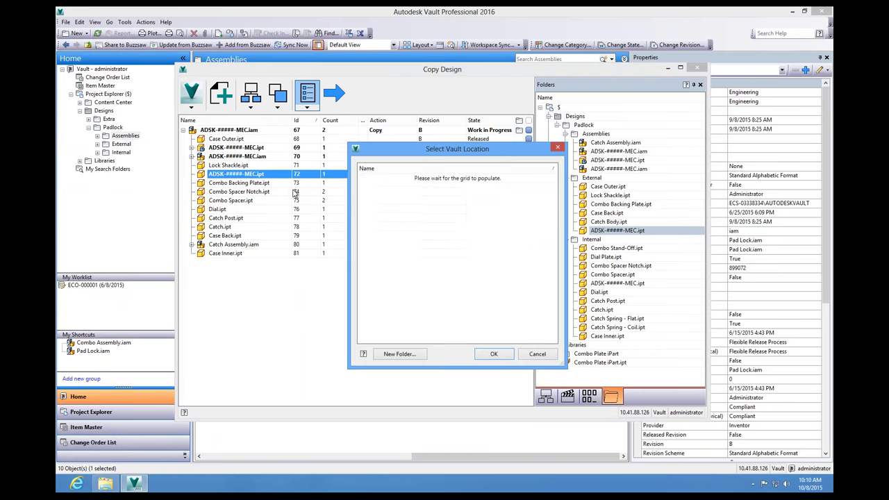
{"action": "left_click", "coordinate": [400, 213]}
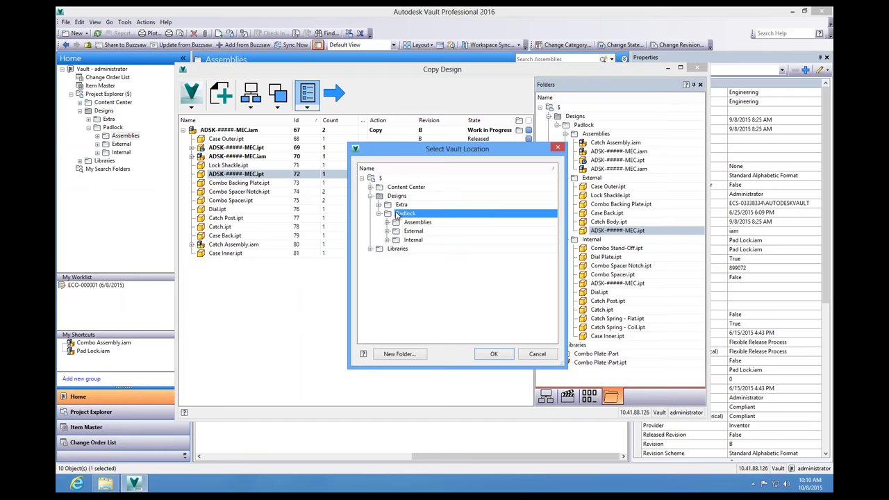
{"action": "left_click", "coordinate": [396, 197]}
{"action": "left_click", "coordinate": [409, 354]}
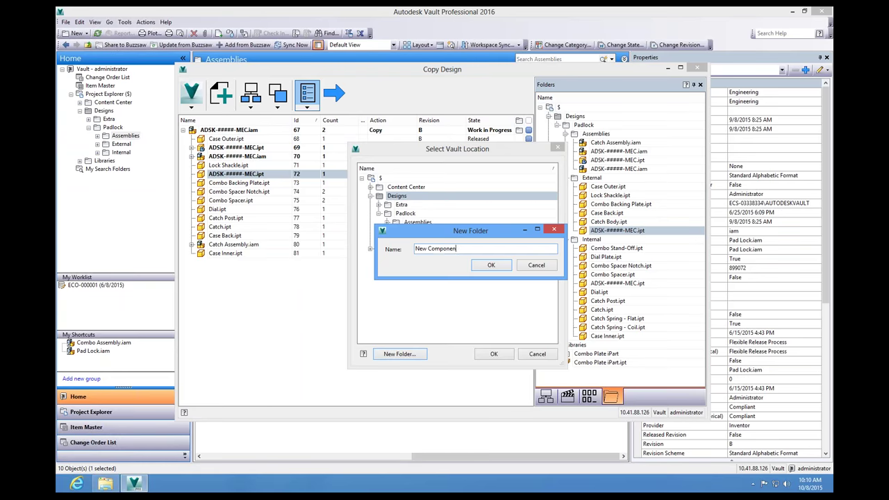
{"action": "type", "text": "New Components"}
{"action": "left_click", "coordinate": [491, 265]}
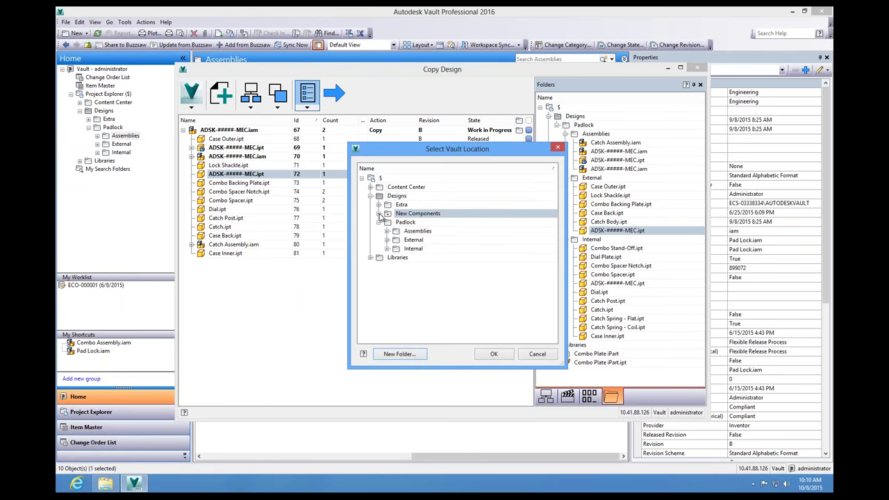
{"action": "left_click", "coordinate": [494, 353]}
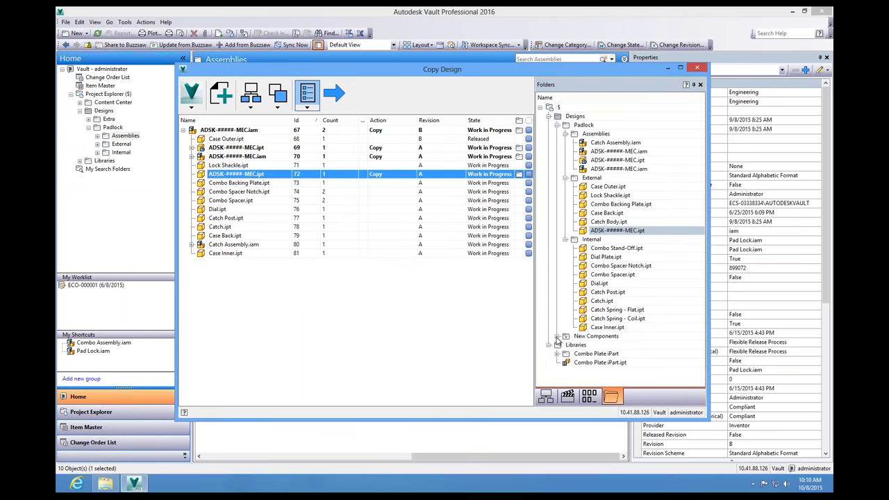
{"action": "left_click", "coordinate": [558, 336]}
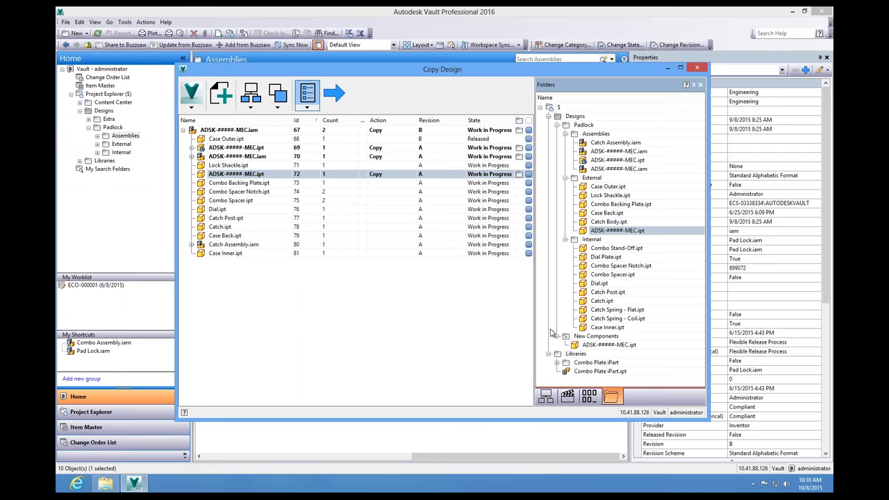
{"action": "left_click", "coordinate": [607, 345]}
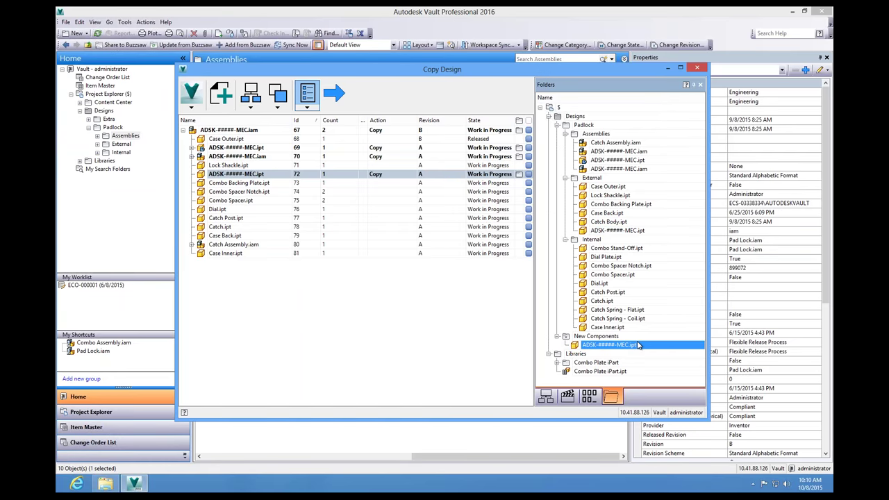
In the ADSK numbering scheme, set Combo Assembly.iam to Electrical and Pad Lock.iam to Hydraulics.
{"action": "left_click", "coordinate": [594, 398]}
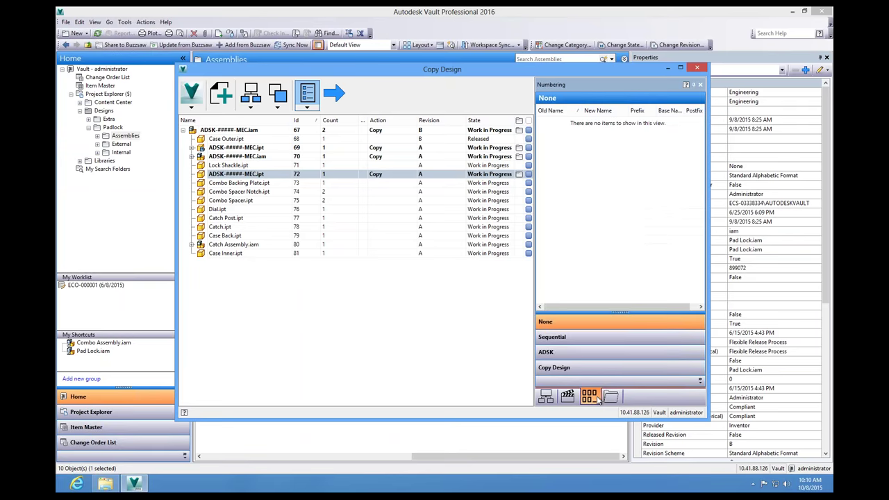
{"action": "left_click", "coordinate": [587, 352]}
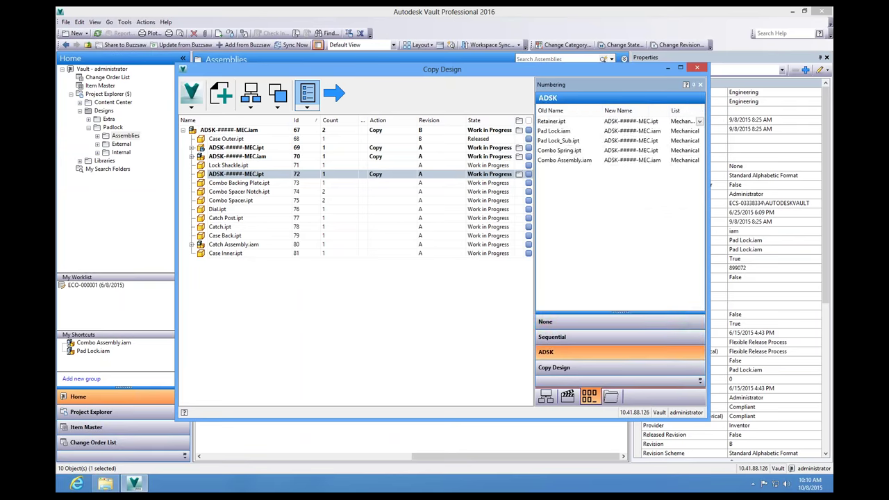
{"action": "left_click", "coordinate": [676, 162]}
{"action": "left_click", "coordinate": [694, 177]}
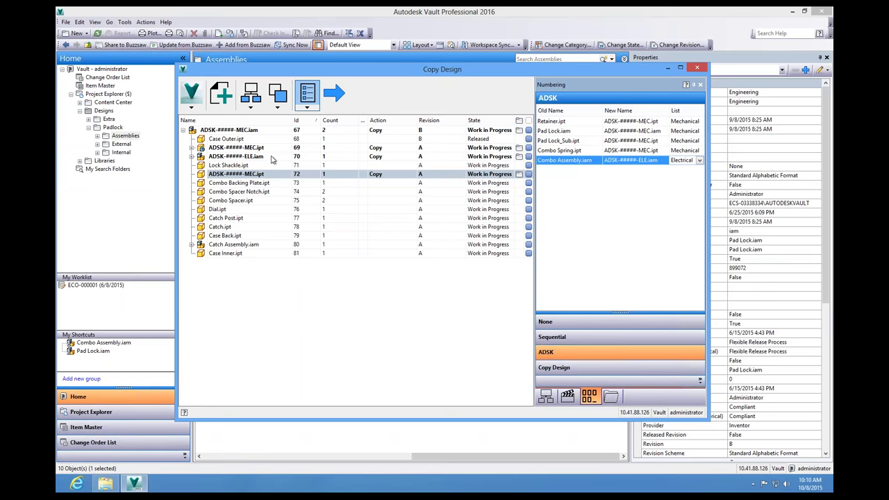
{"action": "left_click", "coordinate": [680, 131]}
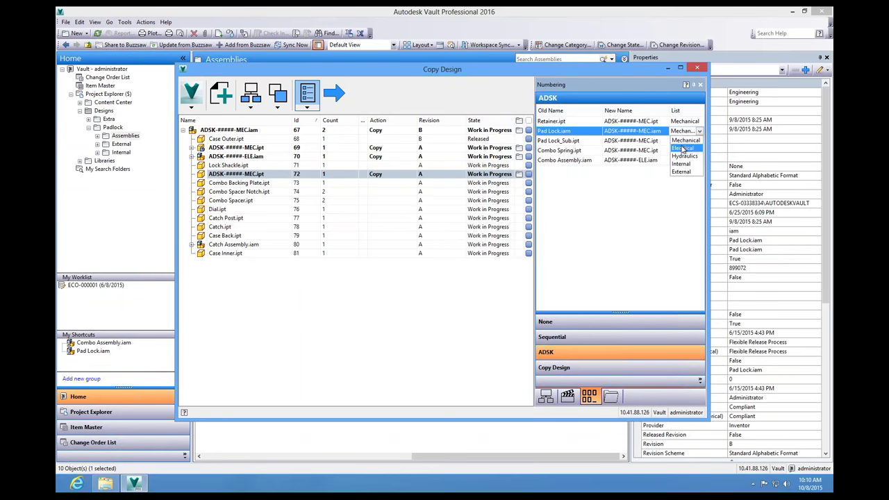
{"action": "left_click", "coordinate": [684, 156]}
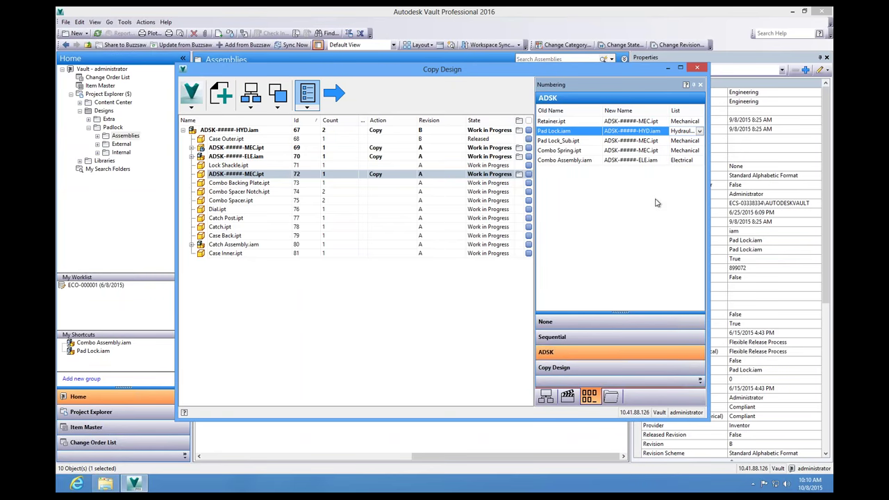
{"action": "left_click", "coordinate": [257, 131]}
Change the numbering scheme of Pad Lock_Sub.ipt from ADSK to Sequential.
{"action": "left_click", "coordinate": [579, 142]}
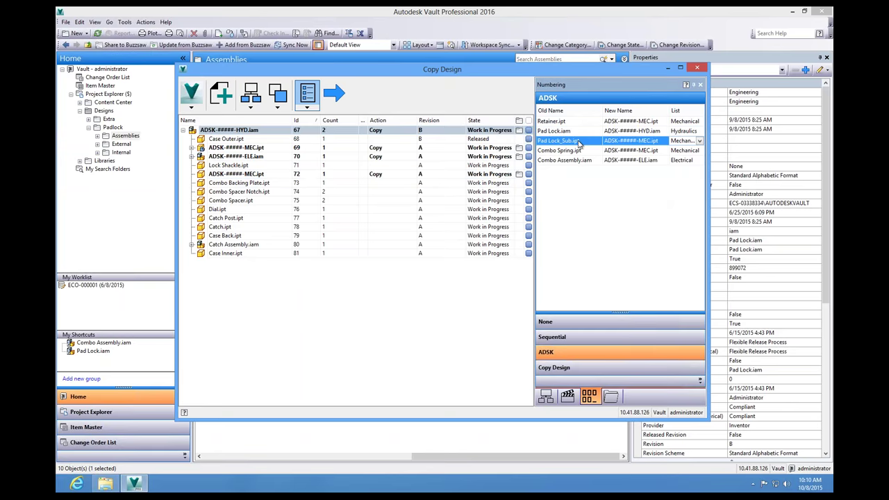
{"action": "right_click", "coordinate": [578, 142]}
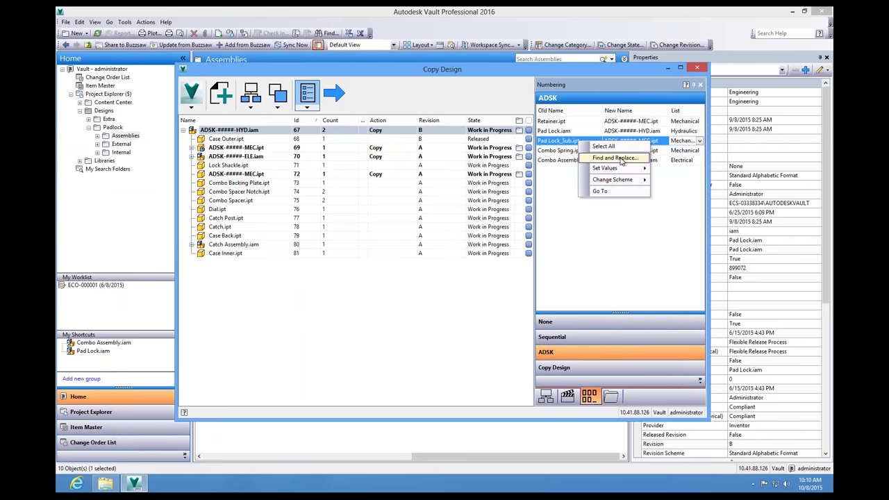
{"action": "mouse_move", "coordinate": [629, 180]}
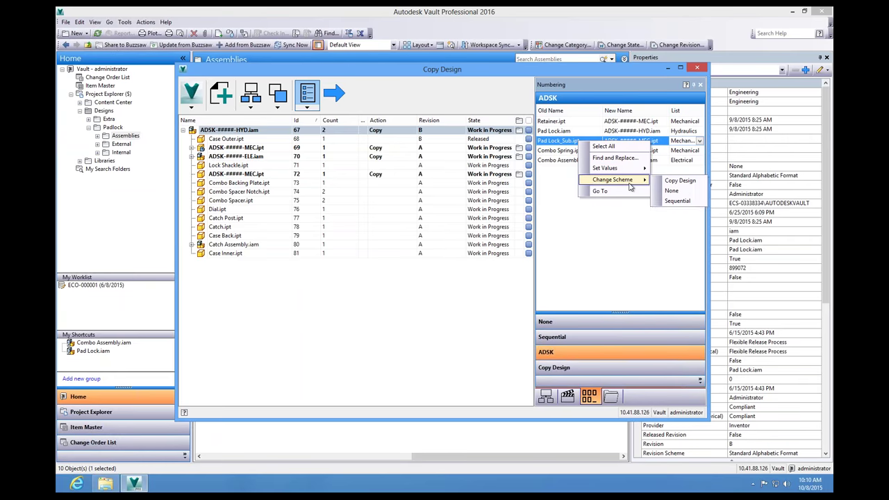
{"action": "left_click", "coordinate": [677, 201]}
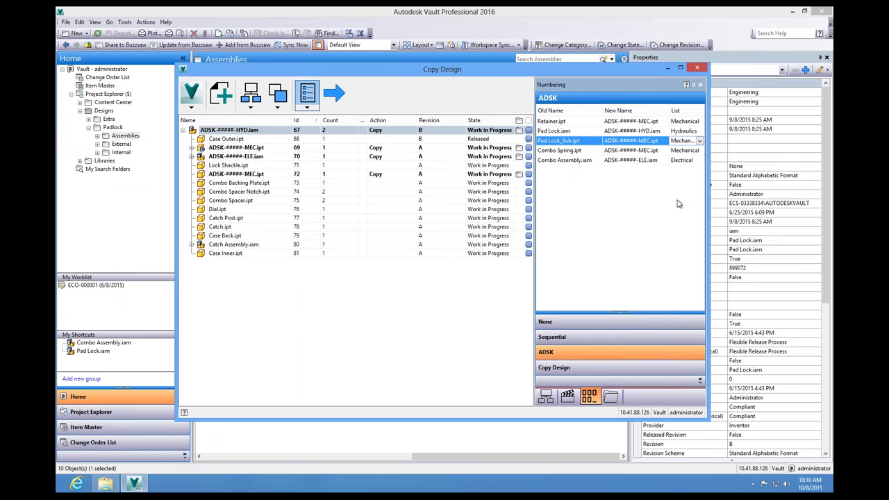
Change the numbering scheme of Combo Spring.ipt from ADSK to Copy Design.
{"action": "left_click", "coordinate": [576, 141]}
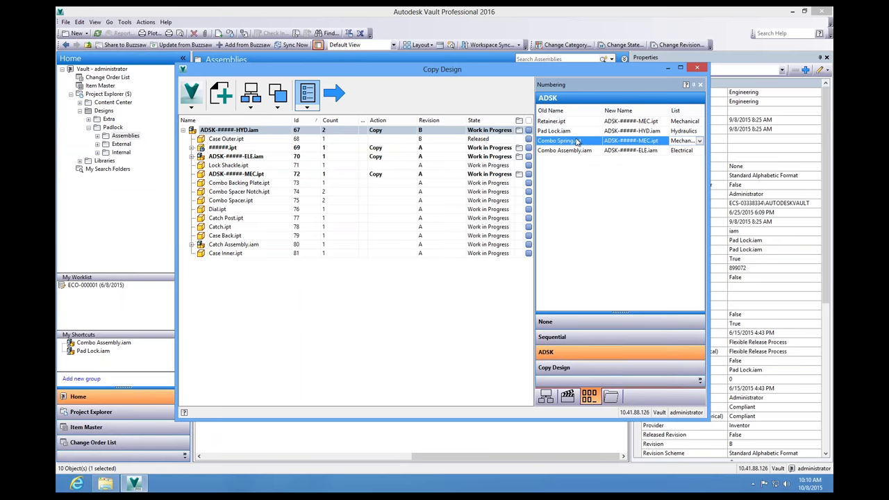
{"action": "right_click", "coordinate": [576, 141]}
{"action": "mouse_move", "coordinate": [608, 169]}
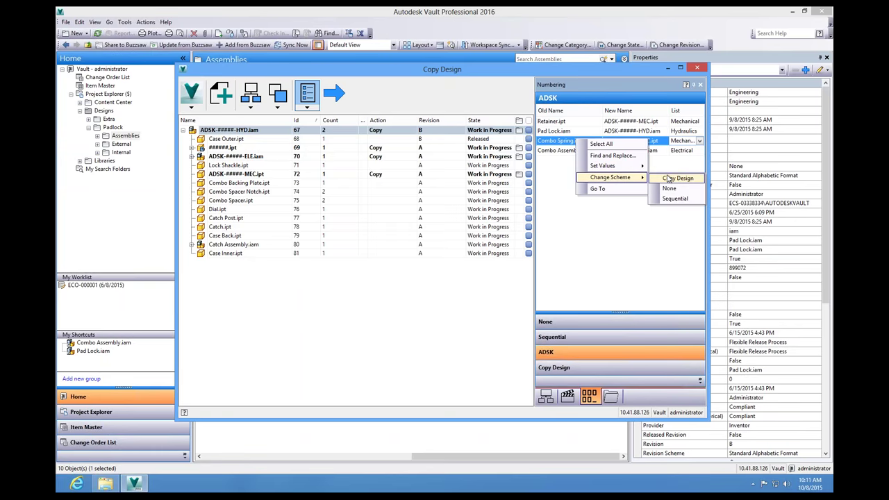
{"action": "left_click", "coordinate": [668, 178]}
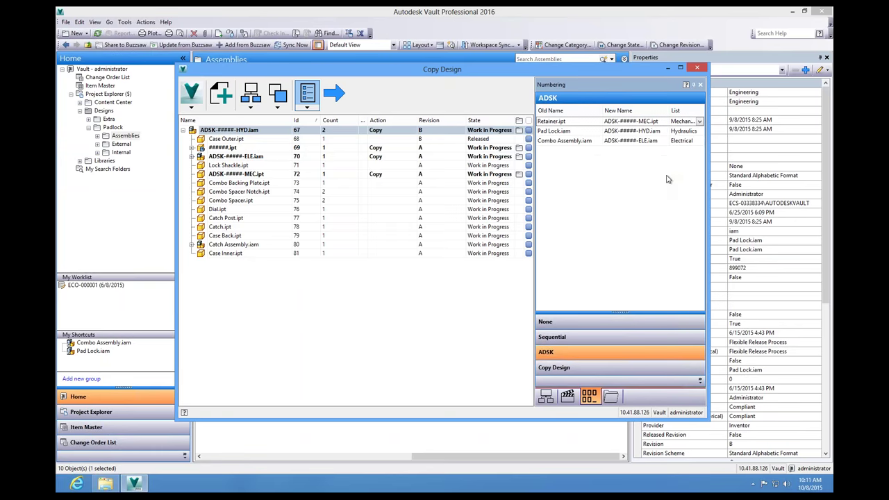
Review the files and new names assigned under the Copy Design, Sequential, None and ADSK numbering schemes.
{"action": "left_click", "coordinate": [587, 371]}
{"action": "left_click", "coordinate": [637, 122]}
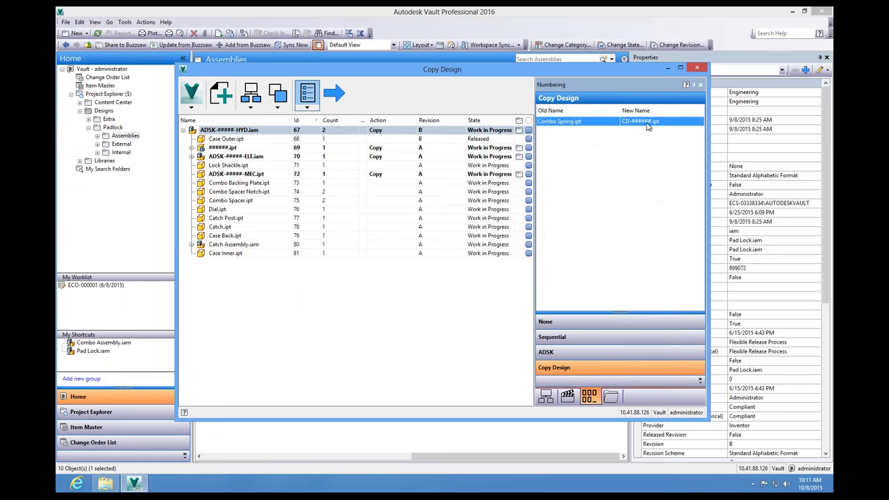
{"action": "left_click_drag", "start_coordinate": [664, 128], "coordinate": [614, 336]}
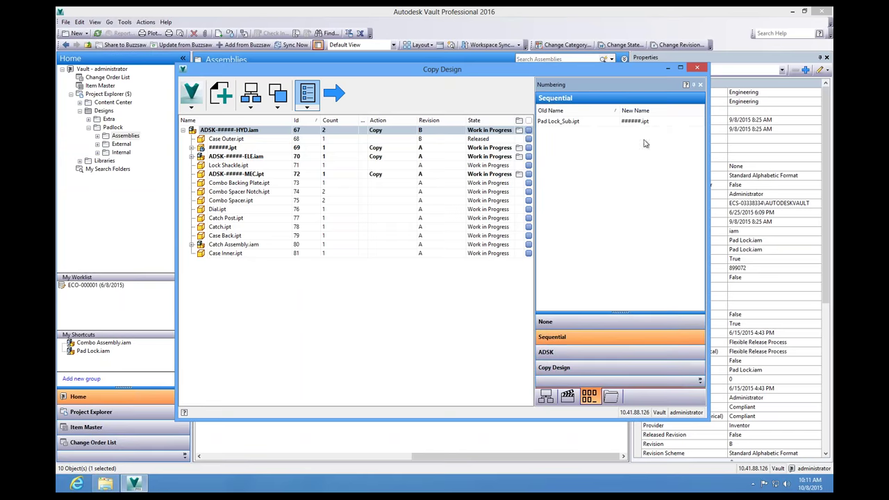
{"action": "left_click", "coordinate": [596, 123]}
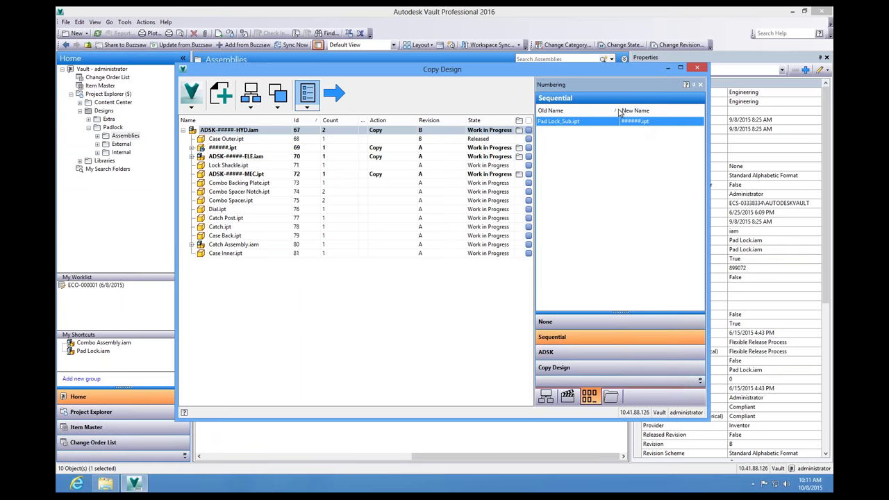
{"action": "left_click", "coordinate": [580, 324]}
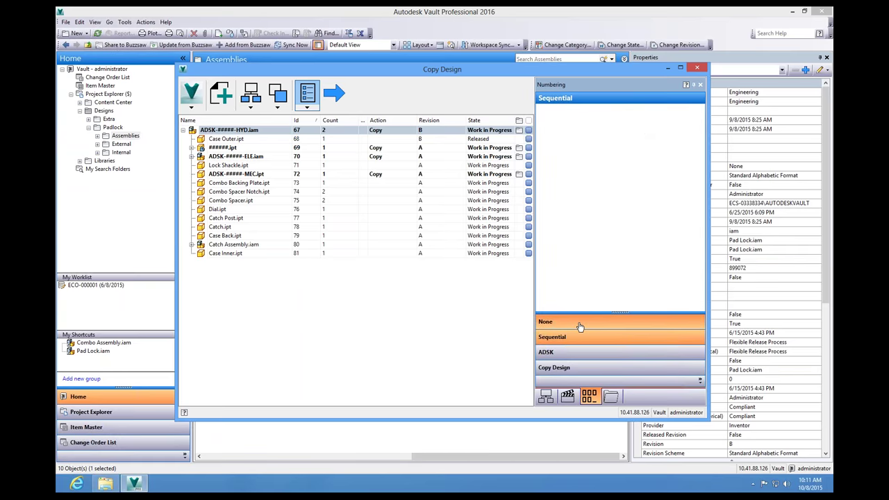
{"action": "left_click", "coordinate": [583, 356]}
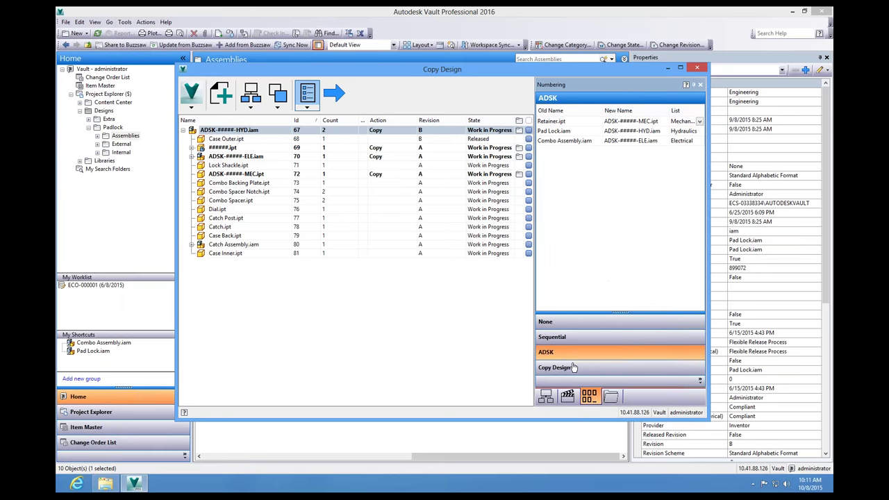
Review the design's actions, checking the Reuse list and the source and destination names under Copy.
{"action": "left_click", "coordinate": [567, 396]}
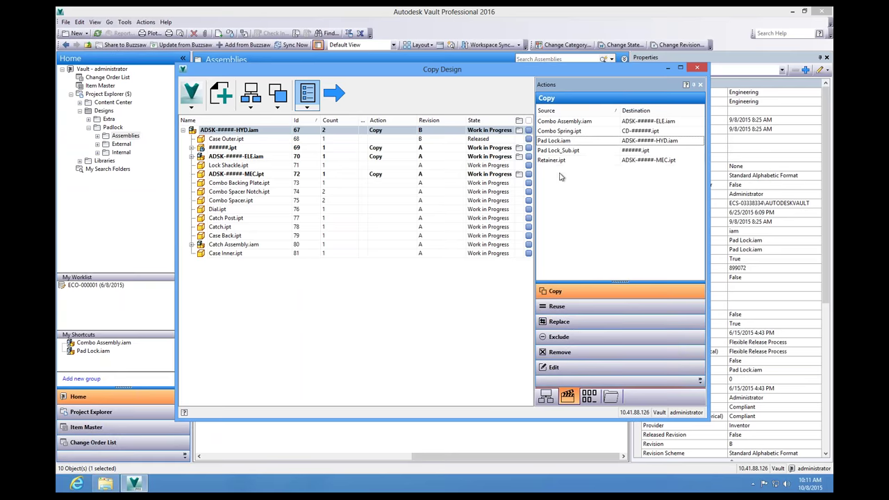
{"action": "left_click", "coordinate": [567, 310]}
{"action": "left_click", "coordinate": [566, 291]}
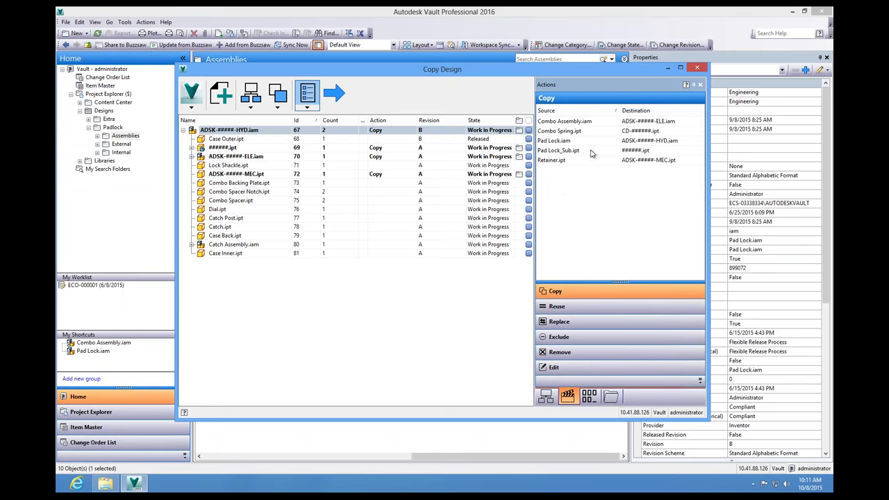
Show the destination where-used view for the copied Retainer.ipt and expand its parent ADSK-#####-HYD.iam assembly.
{"action": "left_click", "coordinate": [547, 400]}
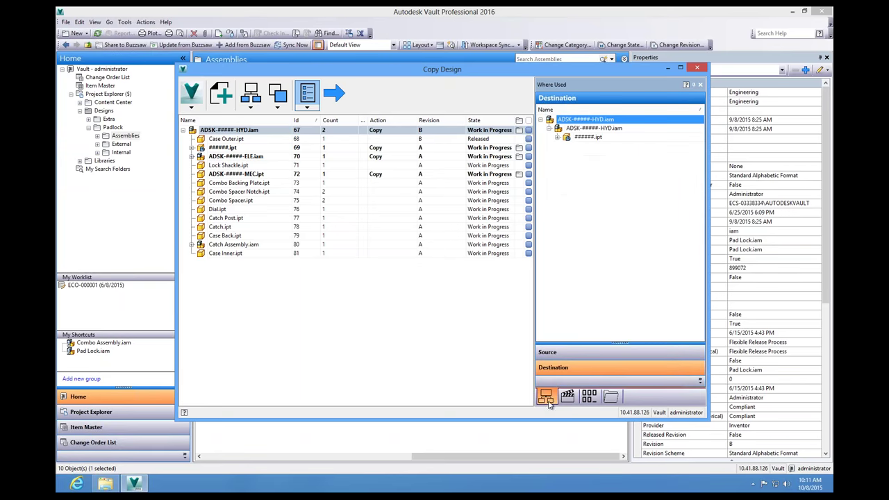
{"action": "left_click", "coordinate": [284, 174]}
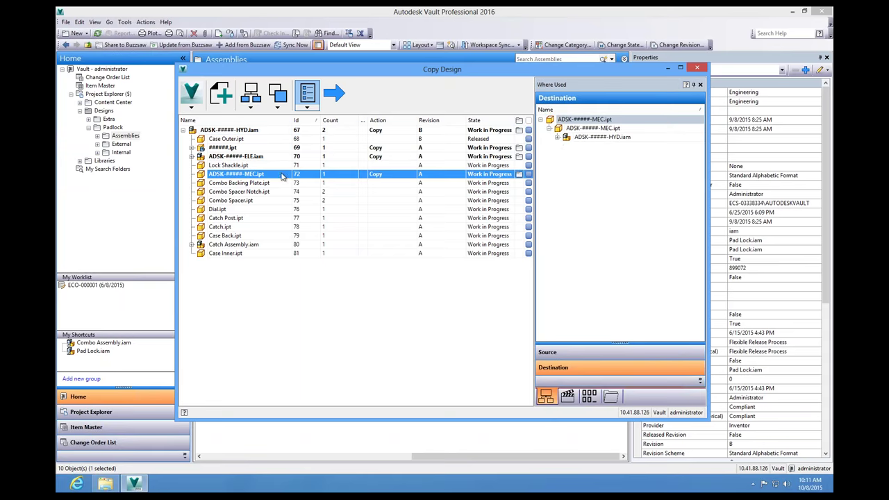
{"action": "left_click", "coordinate": [558, 137]}
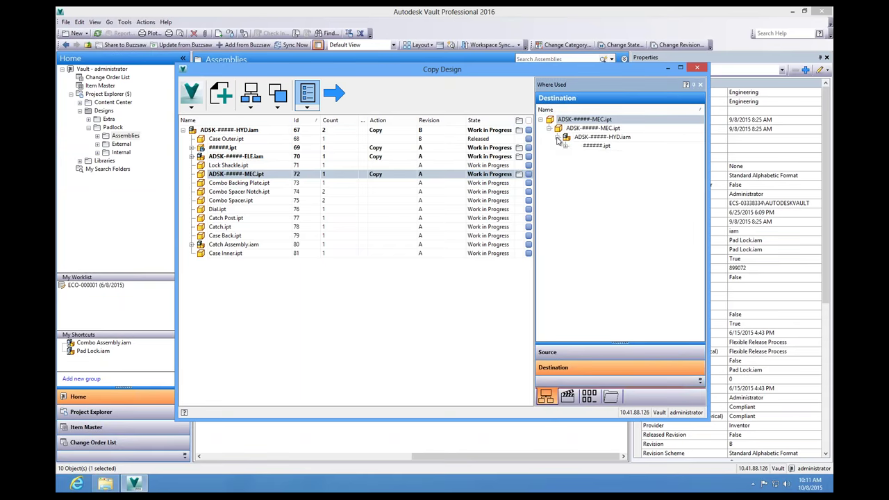
Inspect the source where-used tree of Retainer.ipt, expanding the ADSK-#####-HYD.iam assembly down to the ######.ipt file.
{"action": "left_click", "coordinate": [552, 352]}
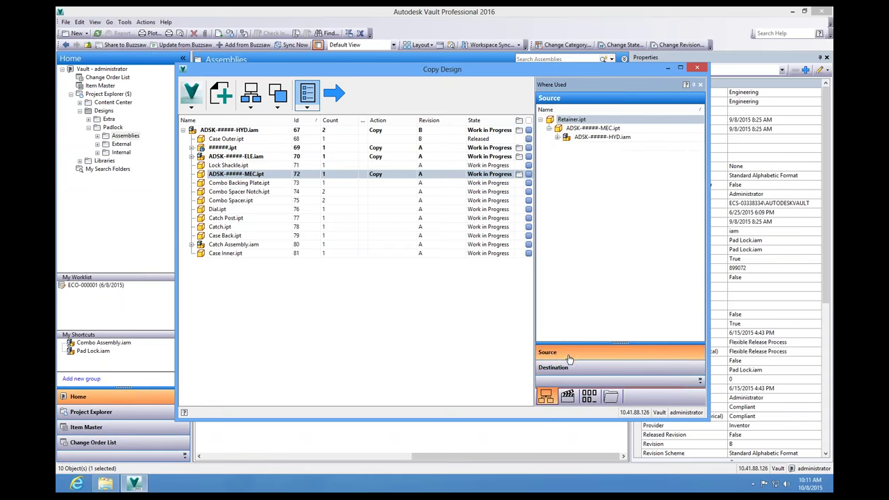
{"action": "left_click", "coordinate": [570, 121]}
{"action": "left_click", "coordinate": [589, 129]}
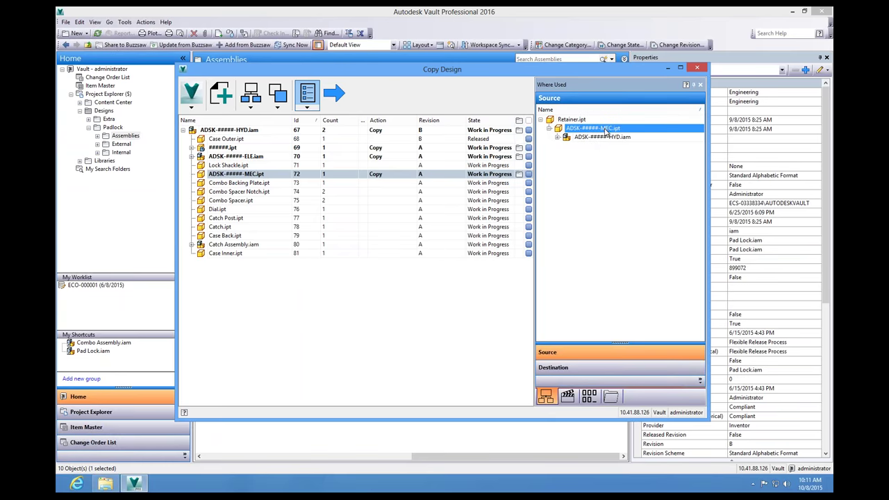
{"action": "left_click", "coordinate": [561, 138]}
{"action": "left_click", "coordinate": [559, 139]}
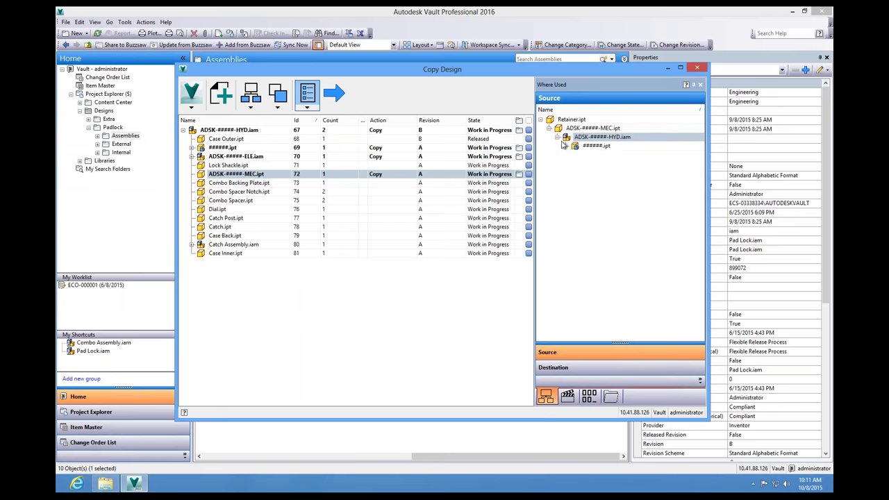
{"action": "left_click", "coordinate": [570, 146]}
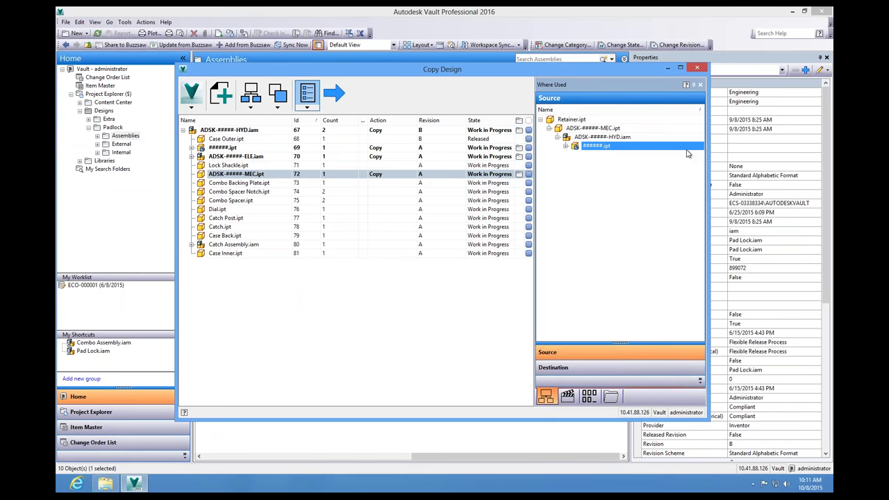
Add the 100064.ipt part from the Designs/Extra folder to the Copy Design file list.
{"action": "left_click", "coordinate": [290, 296]}
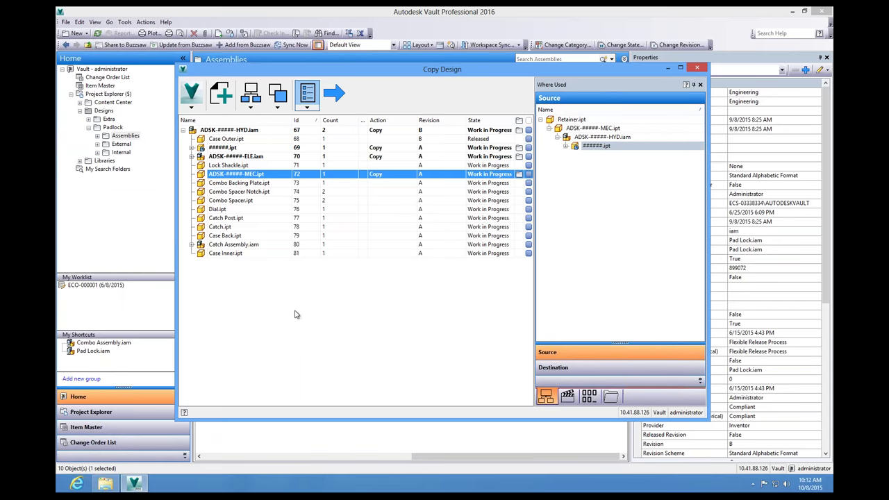
{"action": "left_click", "coordinate": [221, 92]}
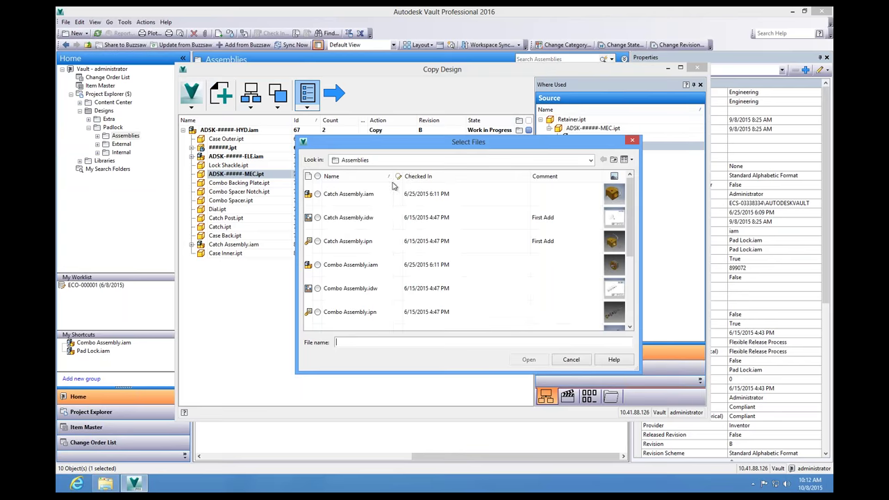
{"action": "left_click", "coordinate": [530, 162]}
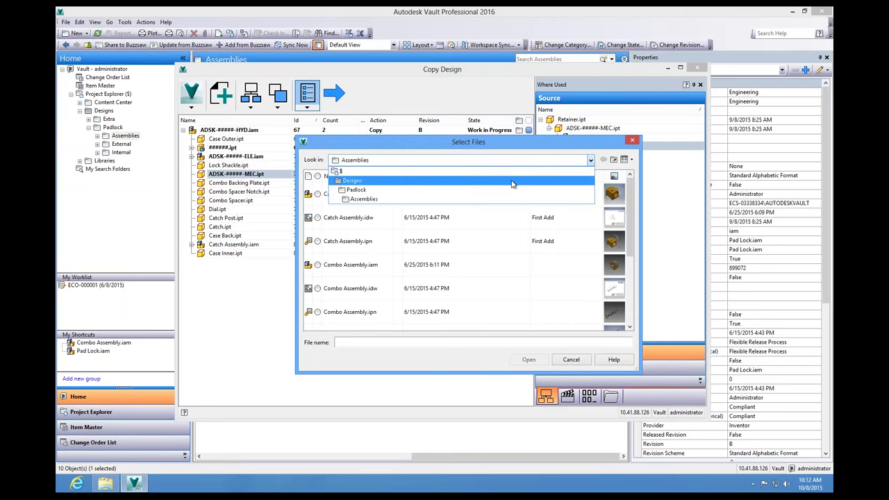
{"action": "left_click", "coordinate": [512, 180]}
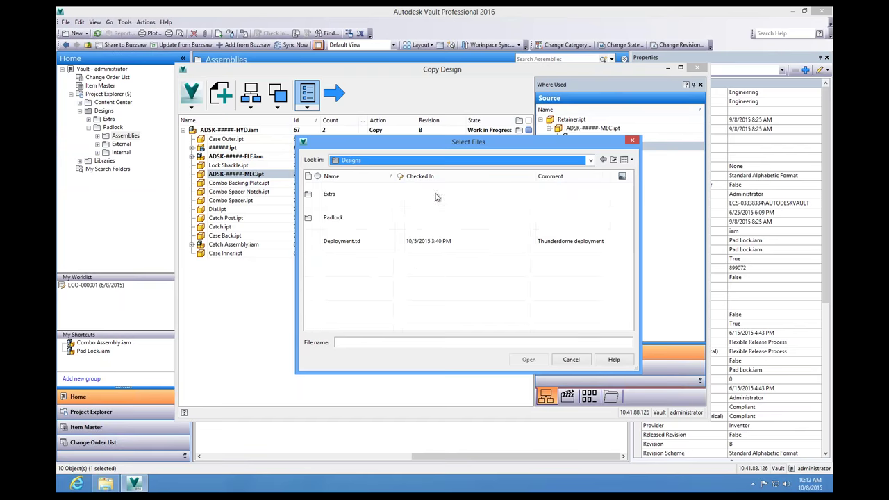
{"action": "double_click", "coordinate": [349, 201]}
{"action": "left_click", "coordinate": [354, 219]}
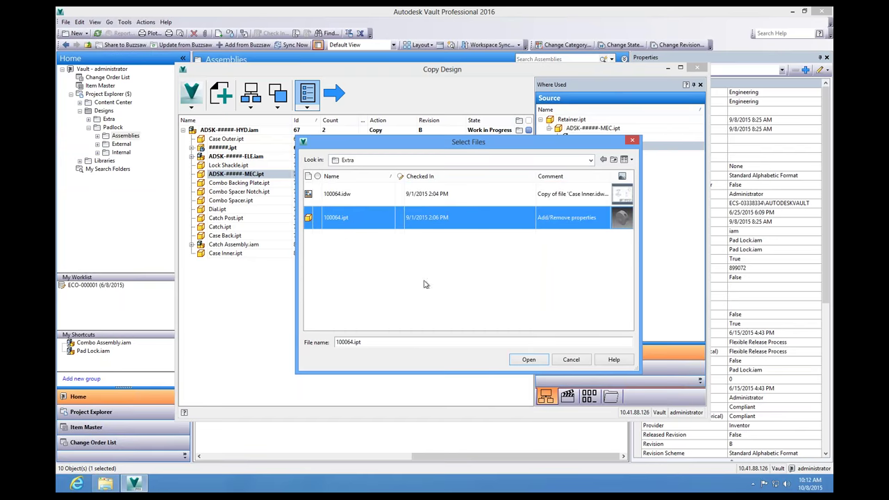
{"action": "left_click", "coordinate": [524, 359]}
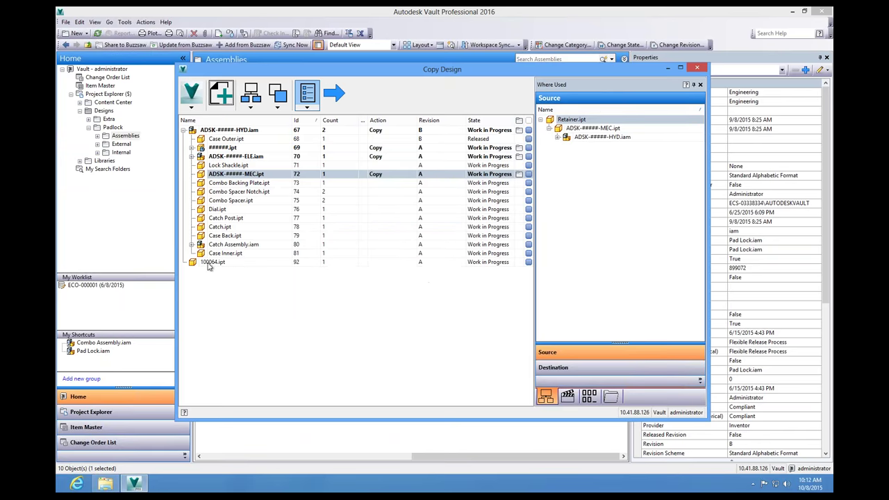
Assign the Copy action to the added 100064.ipt part.
{"action": "left_click", "coordinate": [209, 263]}
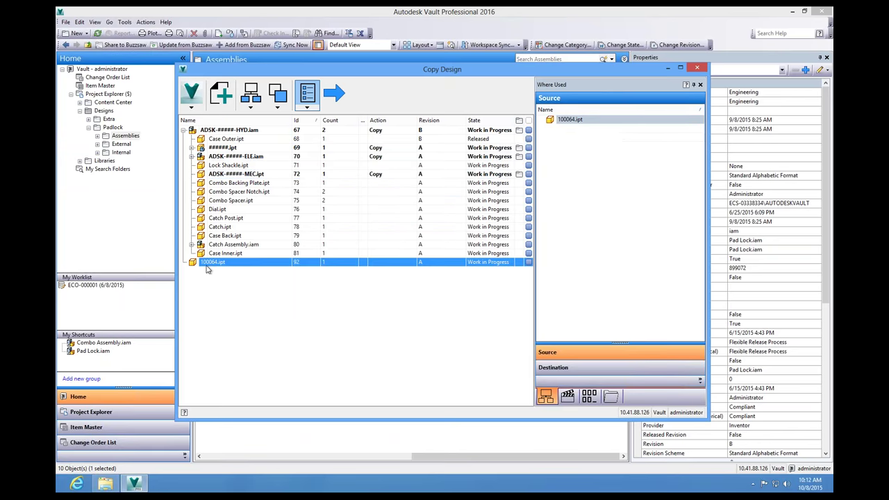
{"action": "right_click", "coordinate": [260, 263]}
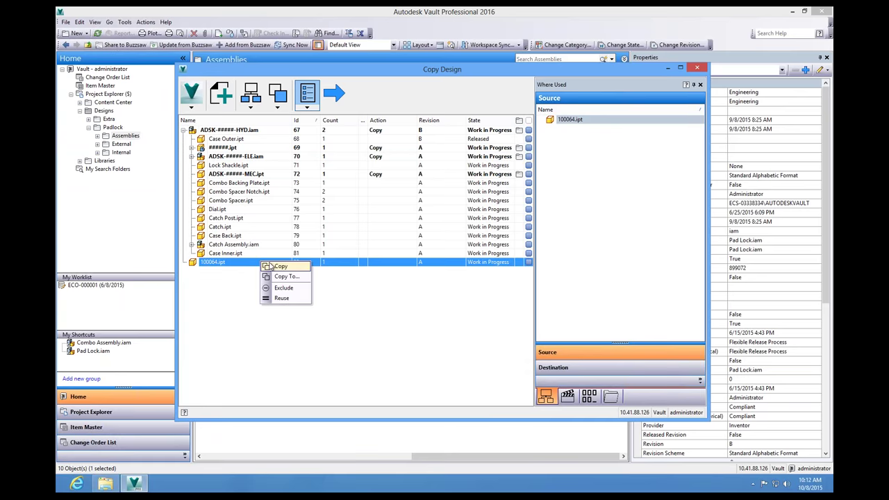
{"action": "left_click", "coordinate": [271, 266]}
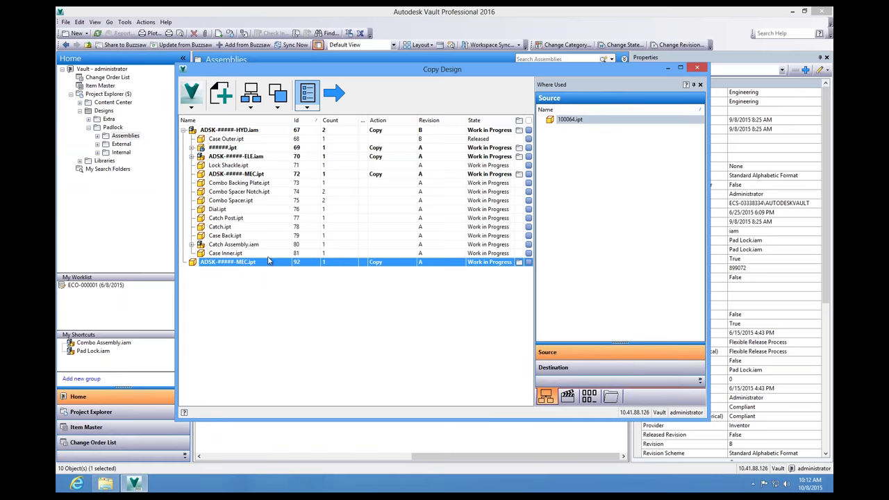
Include attachments in the Copy Design structure and expand the top-level ADSK-#####-HYD.iam assembly again.
{"action": "left_click", "coordinate": [251, 108]}
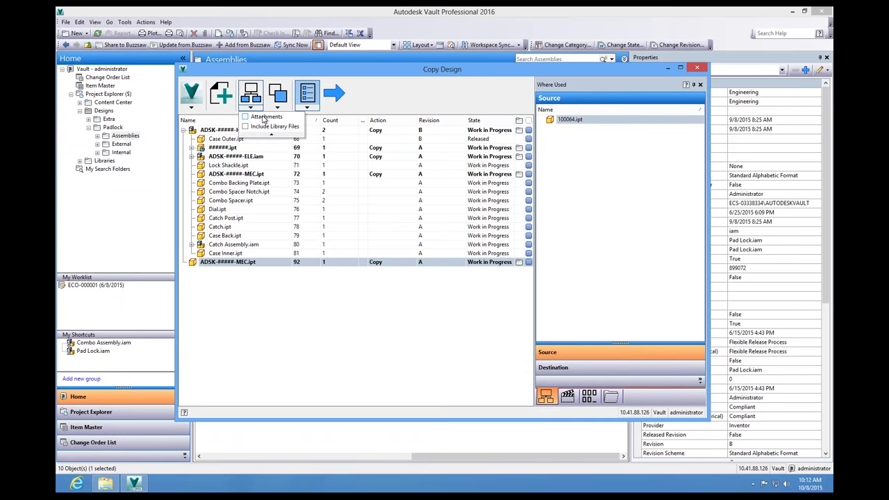
{"action": "left_click", "coordinate": [263, 118]}
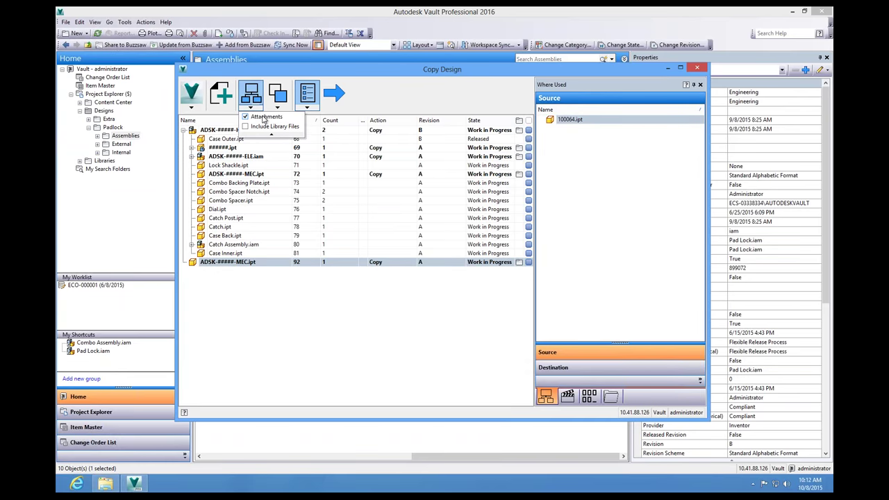
{"action": "left_click", "coordinate": [380, 103]}
{"action": "left_click", "coordinate": [184, 131]}
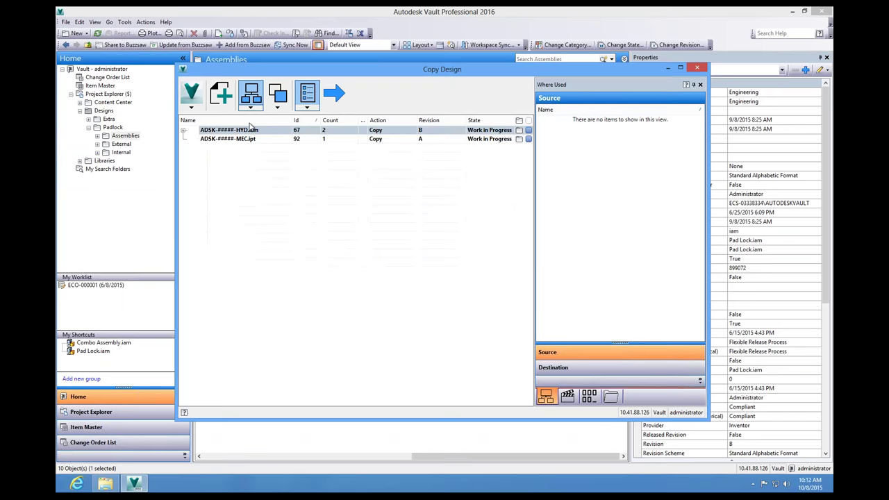
{"action": "left_click", "coordinate": [184, 130]}
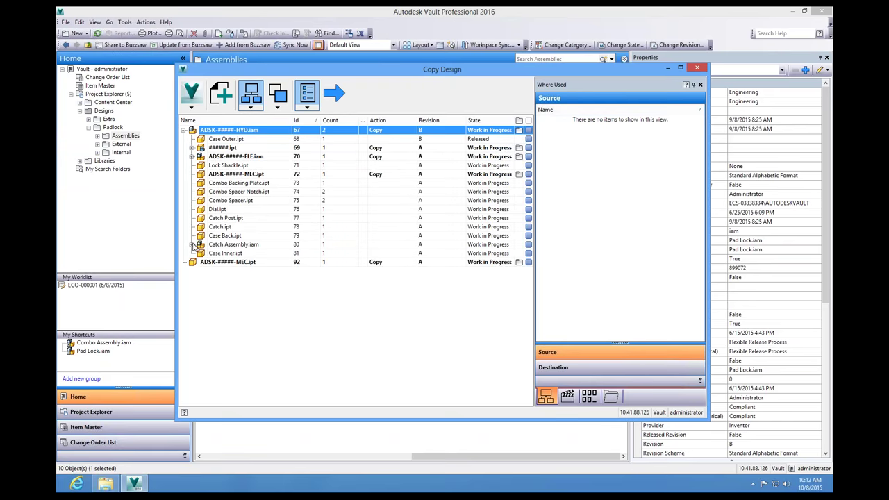
Check the reference and copy options, leaving them as set, and create the copy of the design.
{"action": "left_click", "coordinate": [255, 108]}
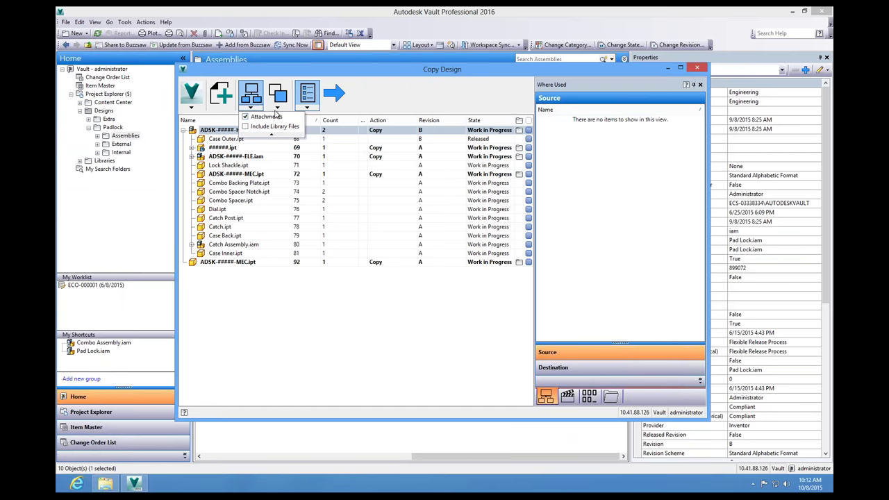
{"action": "left_click", "coordinate": [277, 108]}
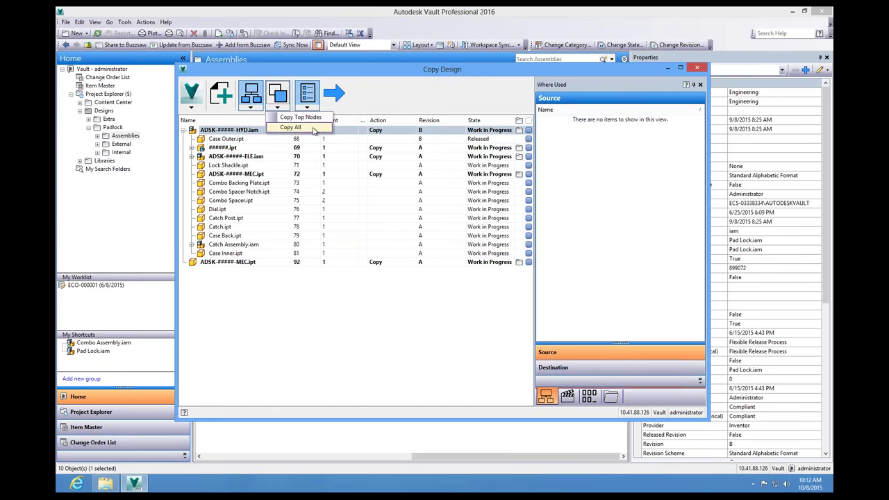
{"action": "left_click", "coordinate": [372, 104]}
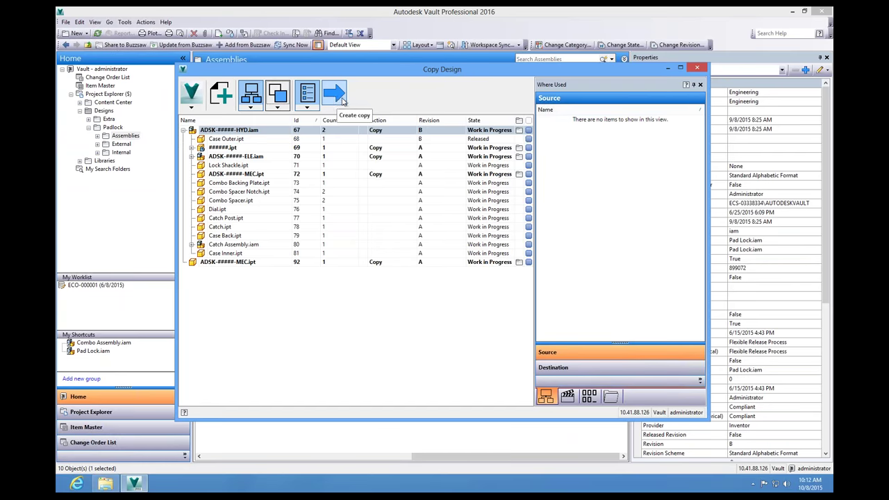
{"action": "left_click", "coordinate": [338, 100]}
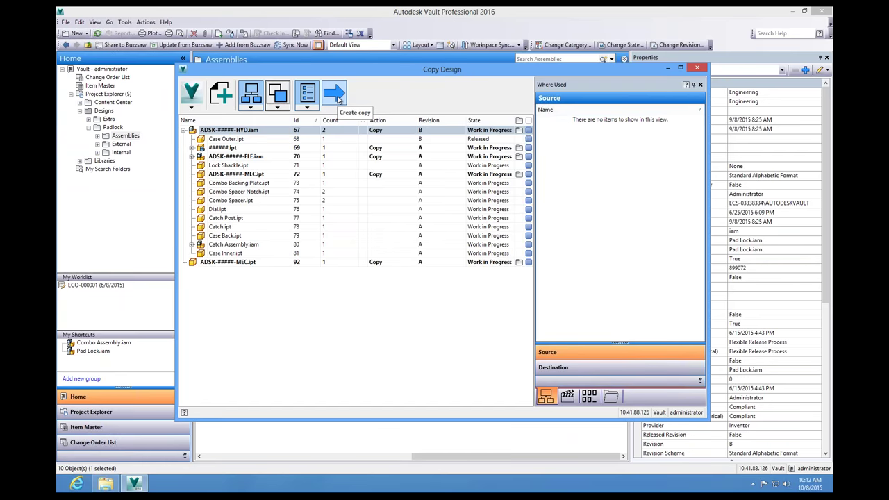
{"action": "left_click", "coordinate": [337, 98]}
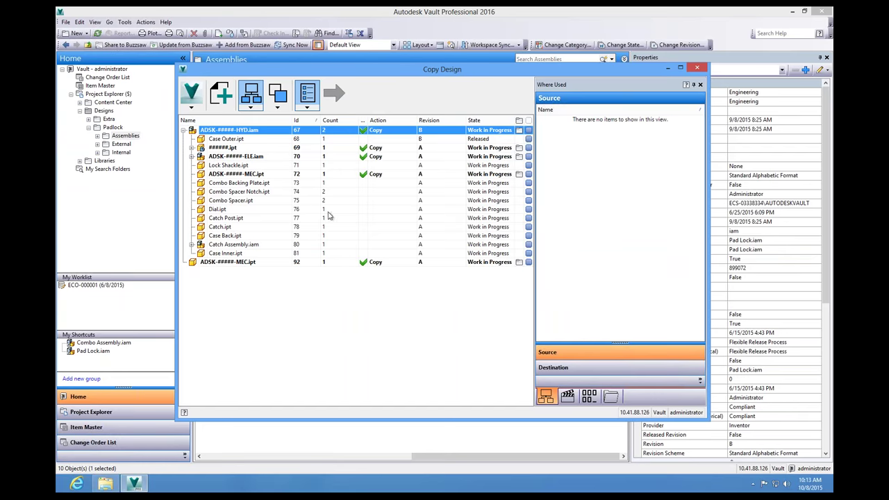
Check the completion status of each copied file in the Copy Design list.
{"action": "left_click", "coordinate": [361, 148]}
{"action": "left_click", "coordinate": [363, 157]}
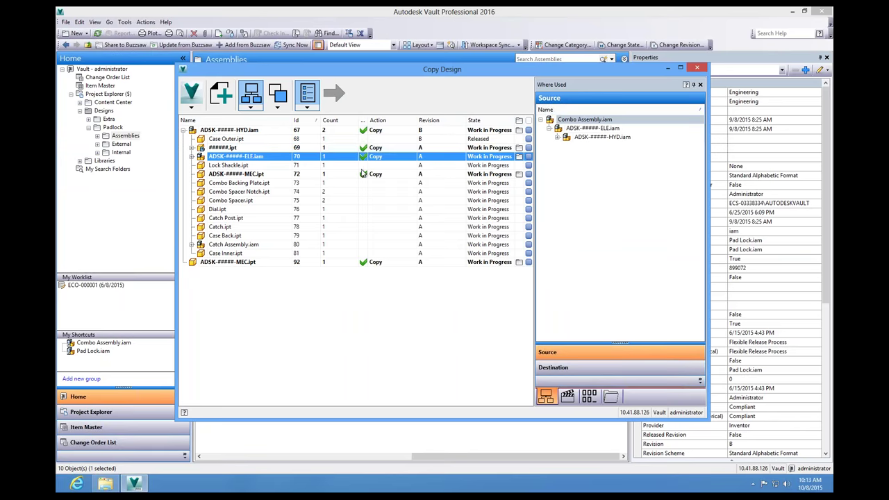
{"action": "left_click", "coordinate": [365, 173]}
{"action": "left_click", "coordinate": [372, 262]}
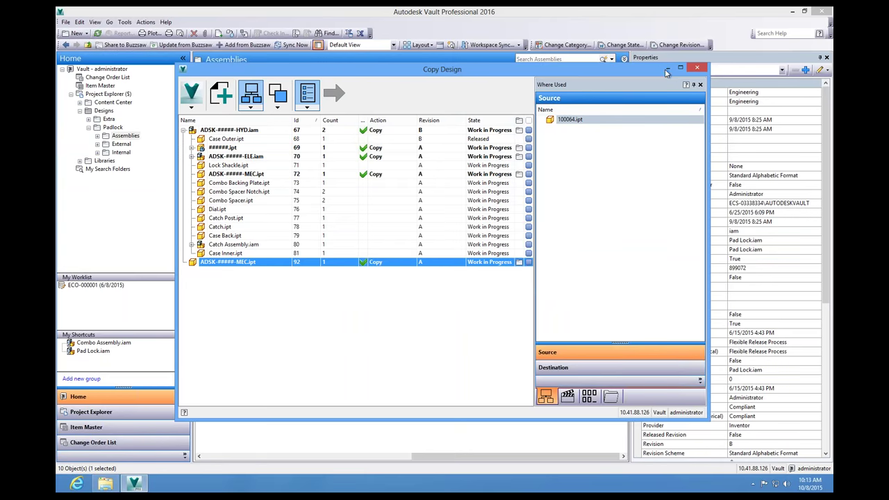
Minimize Copy Design and inspect the copied ADSK-00005-MEC drawing and part in the New Components folder.
{"action": "left_click", "coordinate": [670, 70]}
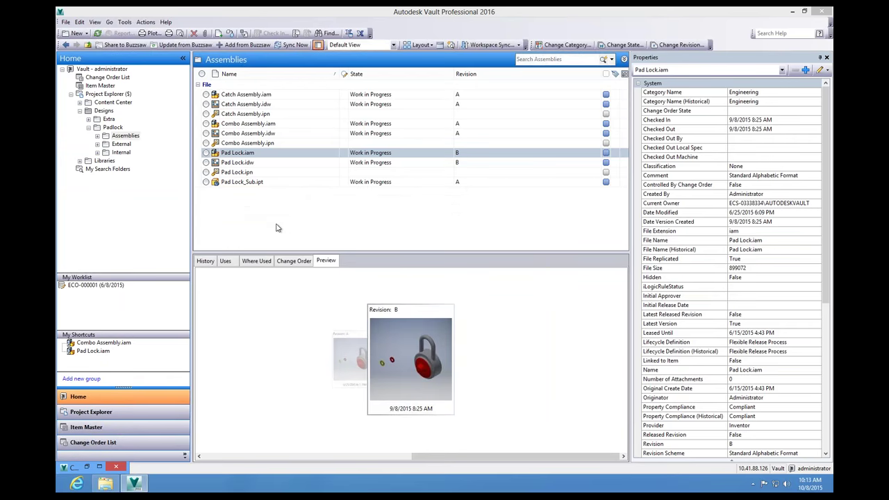
{"action": "left_click", "coordinate": [121, 129]}
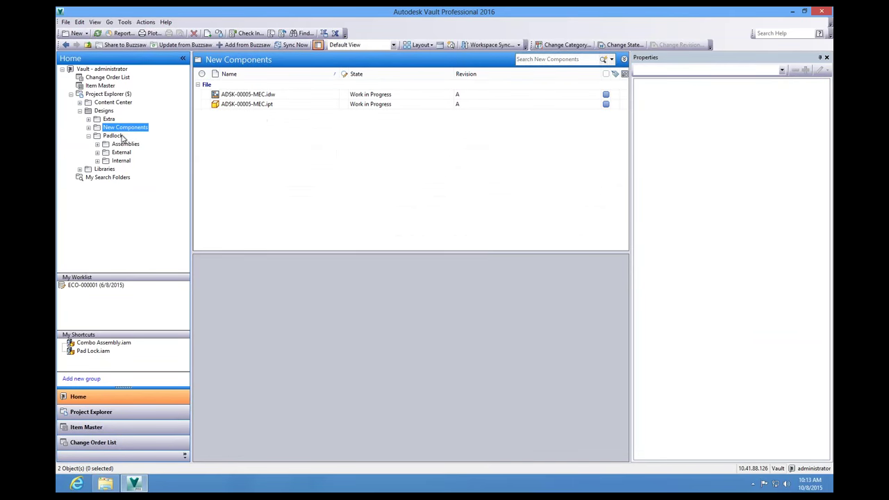
{"action": "left_click", "coordinate": [259, 95]}
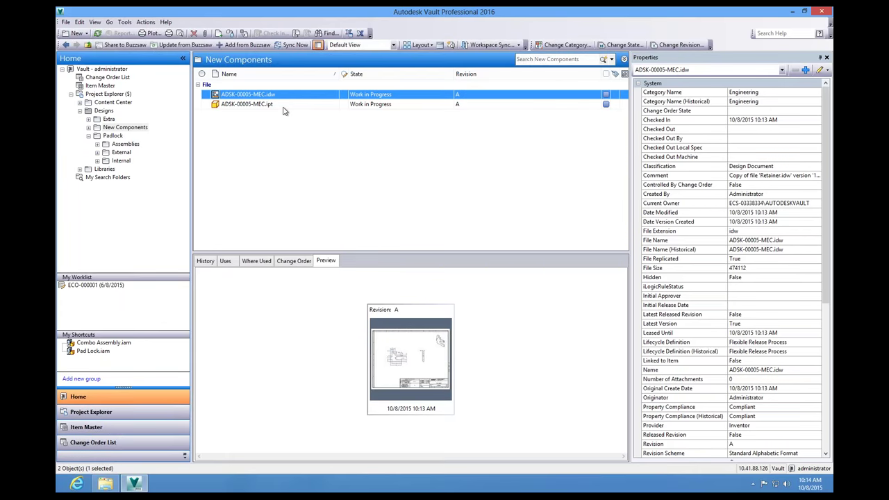
{"action": "left_click", "coordinate": [281, 103]}
{"action": "key", "text": "Up"}
Inspect the copied 100065, ADSK-00000-ELE and ADSK-00001-HYD files in the Padlock Assemblies folder.
{"action": "left_click", "coordinate": [125, 145]}
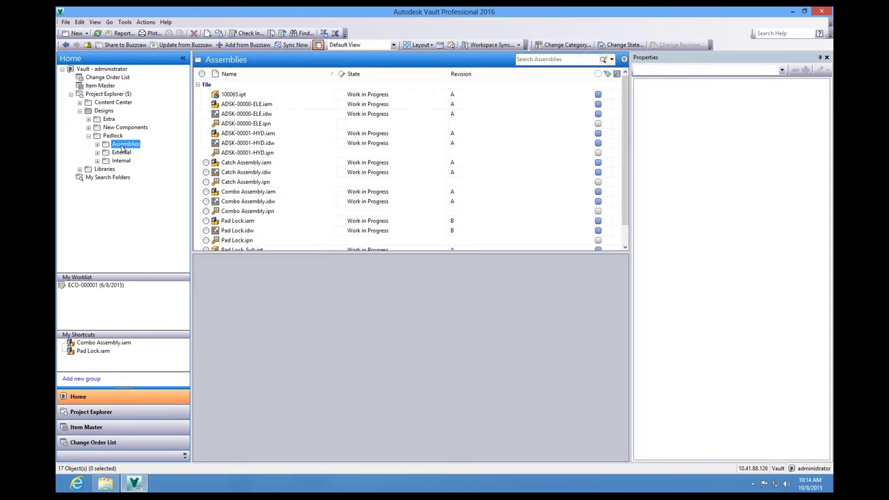
{"action": "left_click", "coordinate": [234, 104]}
{"action": "key", "text": "Down"}
{"action": "key", "text": "Down"}
{"action": "key", "text": "Down"}
{"action": "key", "text": "Down"}
{"action": "key", "text": "Down"}
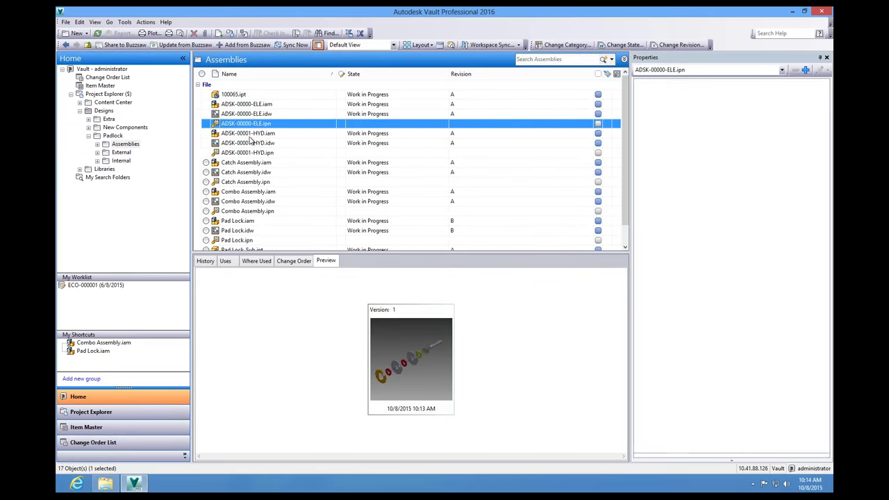
{"action": "left_click", "coordinate": [303, 96]}
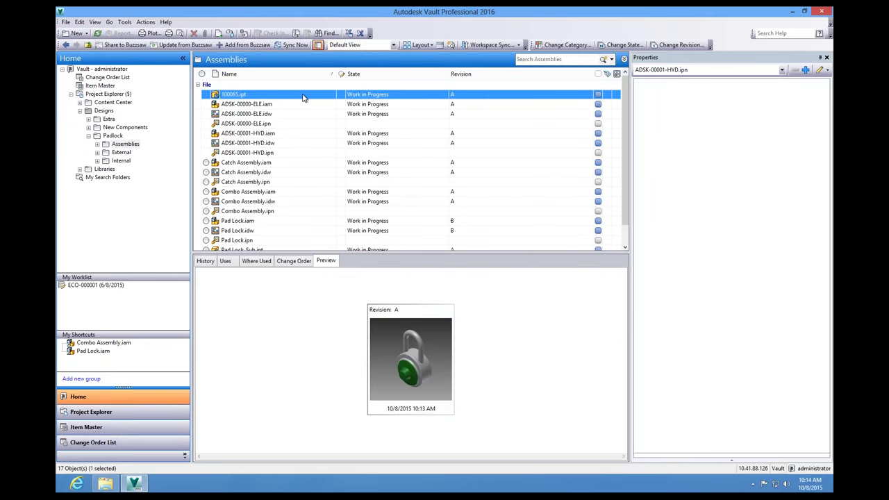
{"action": "left_click", "coordinate": [250, 114]}
{"action": "left_click", "coordinate": [257, 124]}
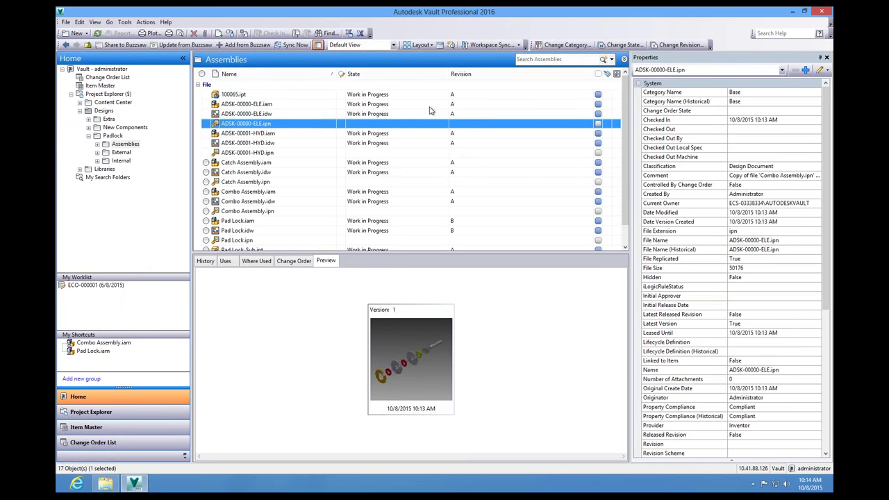
{"action": "mouse_move", "coordinate": [536, 15]}
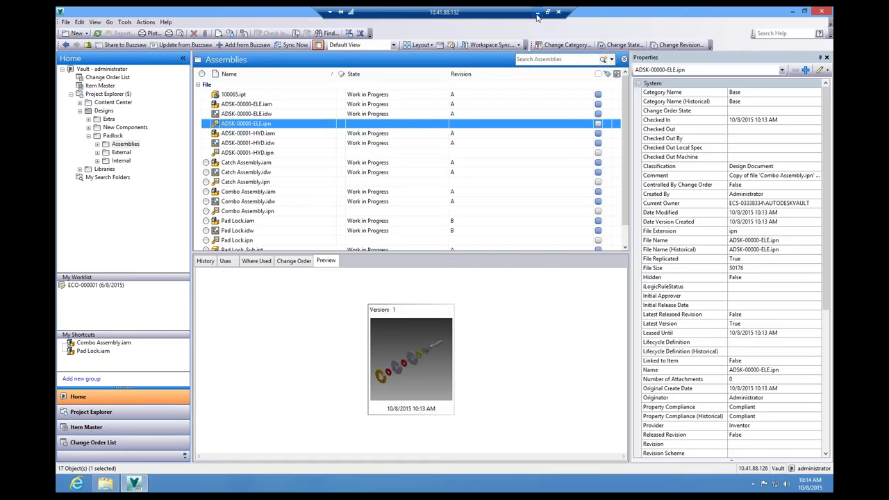
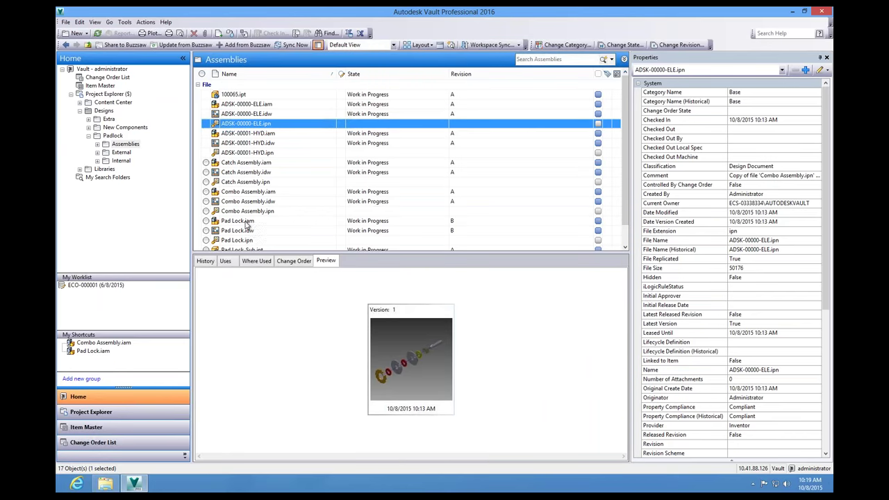
Start Copy Design for Pad Lock.iam and select the top-level assembly.
{"action": "right_click", "coordinate": [245, 222]}
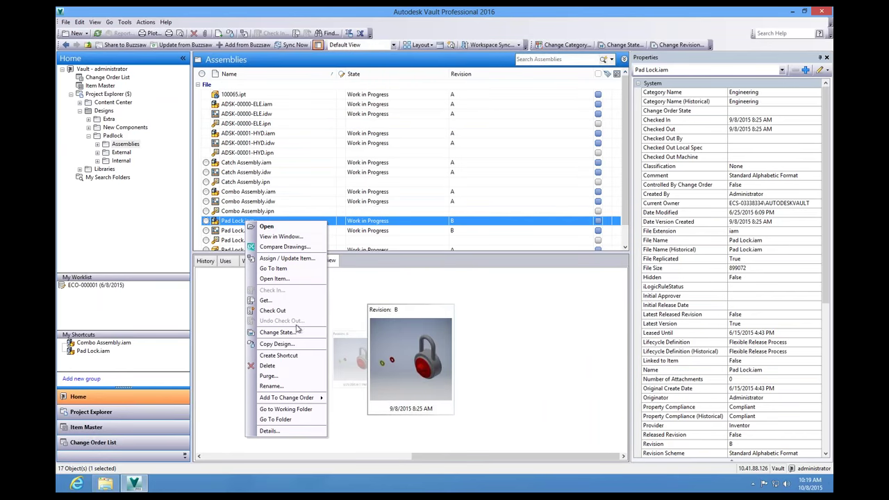
{"action": "left_click", "coordinate": [304, 344]}
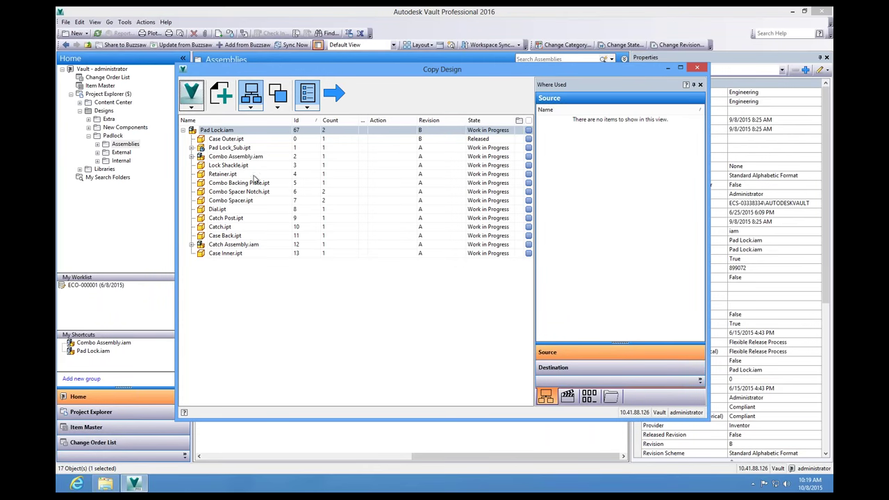
{"action": "left_click", "coordinate": [218, 132]}
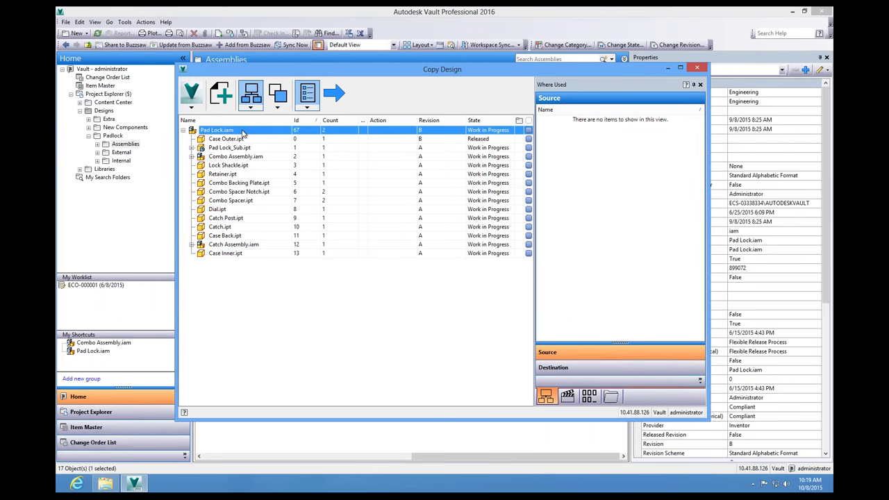
Switch the Copy Design list to Drawing View and expand Pad Lock.idw to show its referenced files.
{"action": "left_click", "coordinate": [192, 101]}
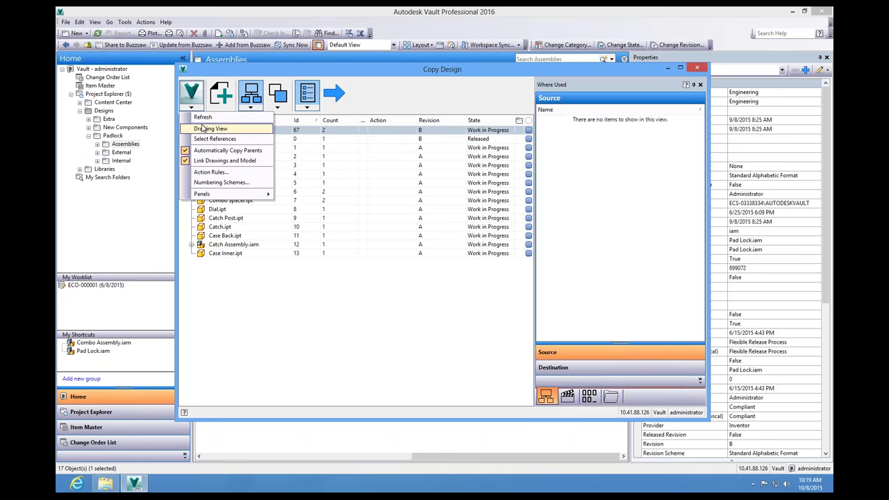
{"action": "left_click", "coordinate": [203, 128]}
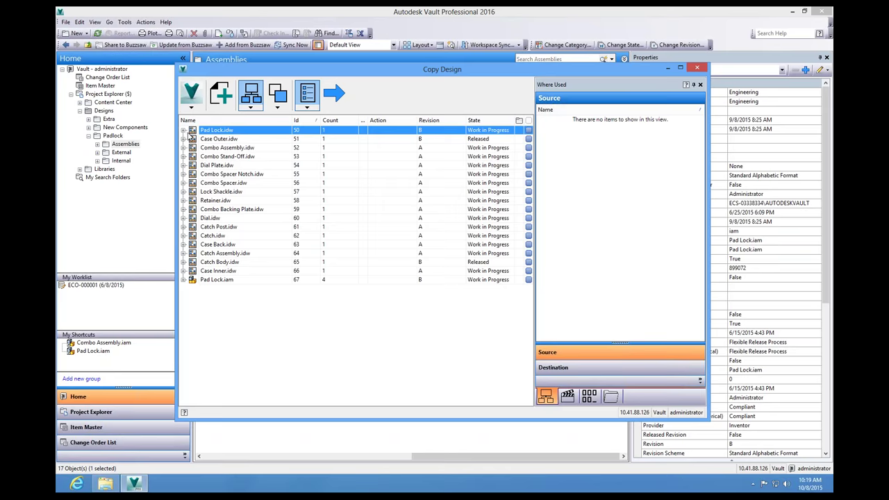
{"action": "left_click", "coordinate": [184, 131]}
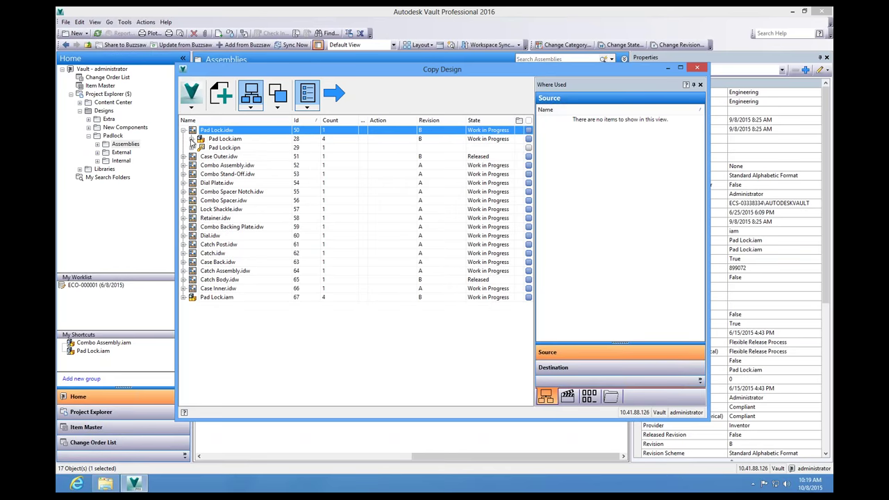
Expand Pad Lock.iam and Pad Lock.ipn under Pad Lock.idw, and expand Case Outer.idw to show its part.
{"action": "left_click", "coordinate": [192, 140]}
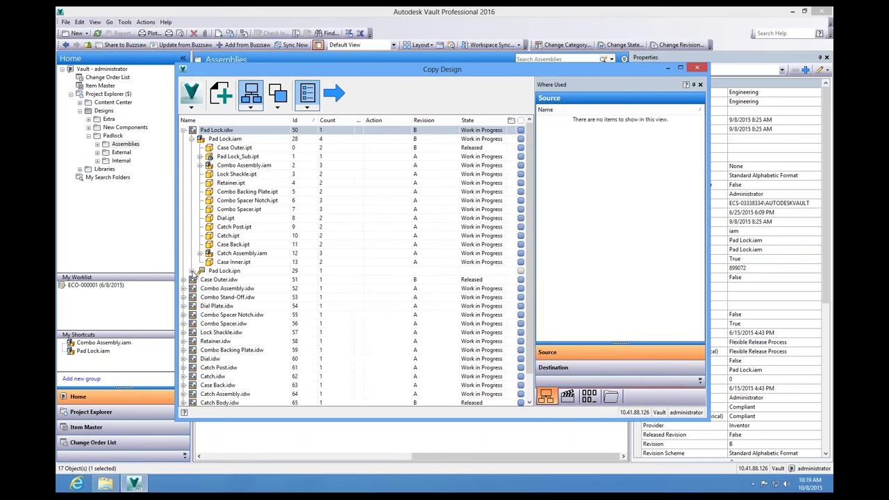
{"action": "left_click", "coordinate": [193, 271]}
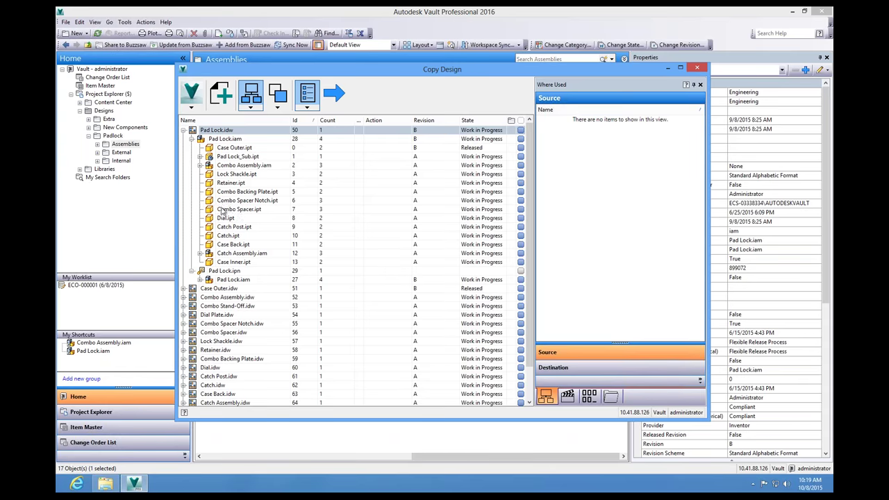
{"action": "left_click", "coordinate": [186, 291]}
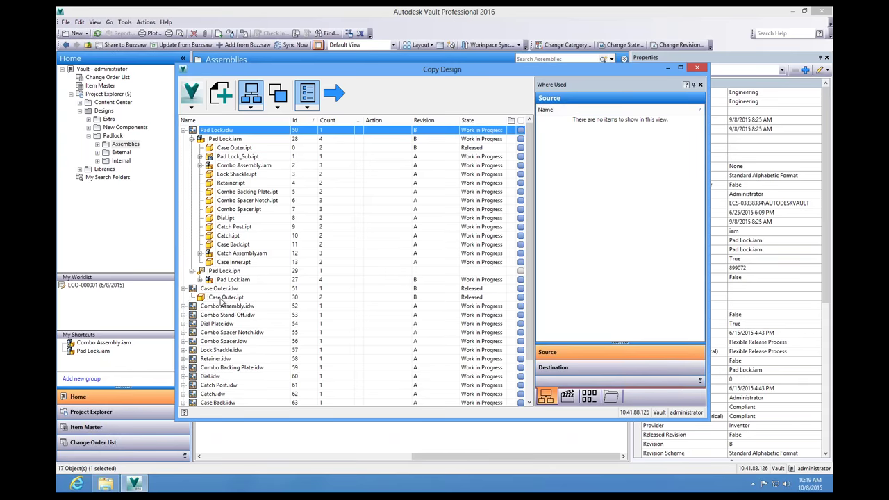
Mark Case Outer.ipt under Case Outer.idw for copying and check the actions assigned to the part and its drawing.
{"action": "left_click", "coordinate": [222, 299]}
{"action": "right_click", "coordinate": [224, 298]}
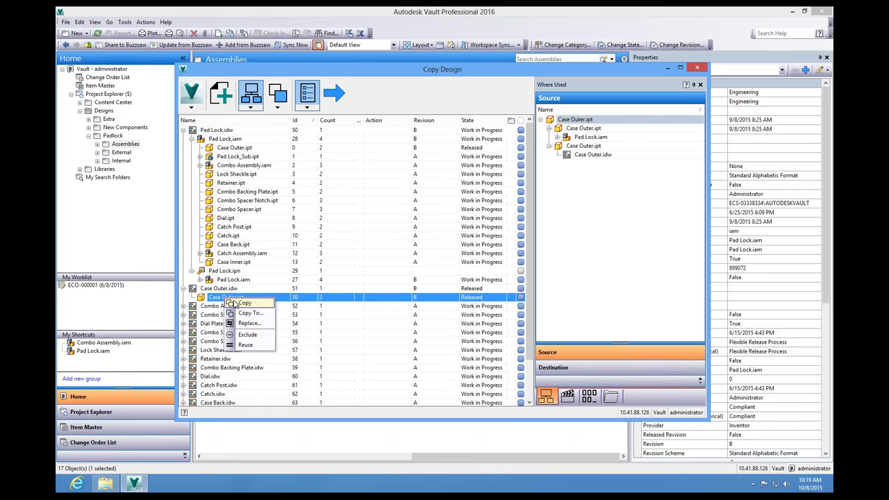
{"action": "left_click", "coordinate": [242, 302]}
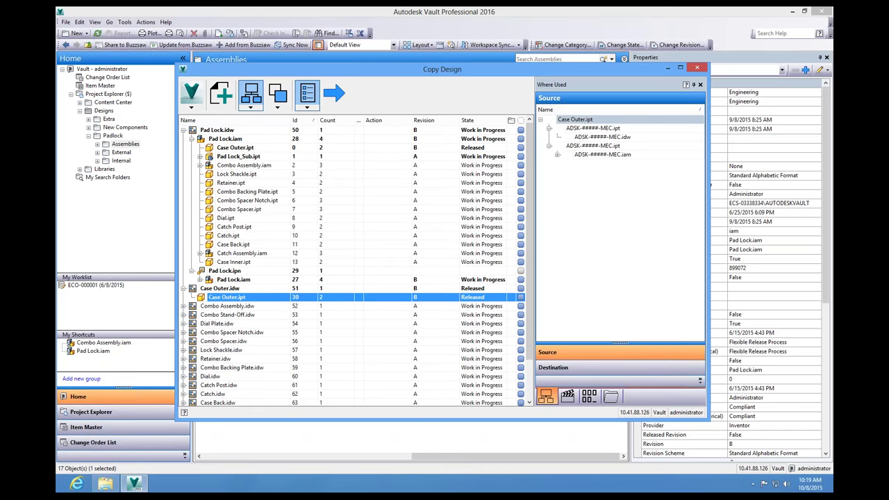
{"action": "left_click", "coordinate": [218, 290]}
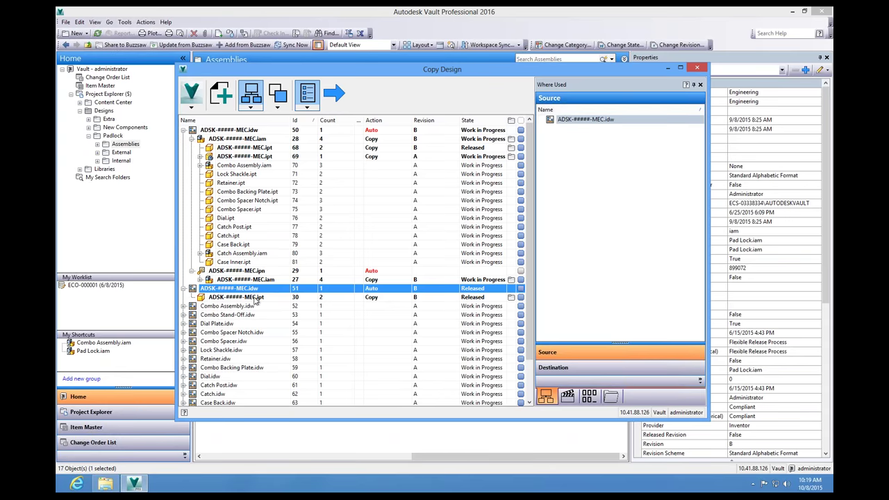
{"action": "left_click", "coordinate": [370, 297]}
{"action": "left_click", "coordinate": [376, 291]}
Set the top drawing's whole branch back to reuse and turn off Automatically Copy Parents.
{"action": "right_click", "coordinate": [214, 133]}
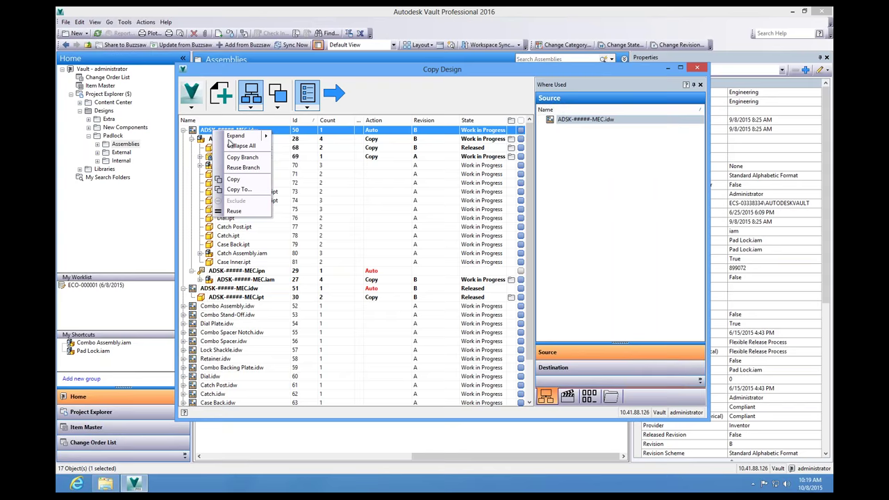
{"action": "left_click", "coordinate": [252, 174]}
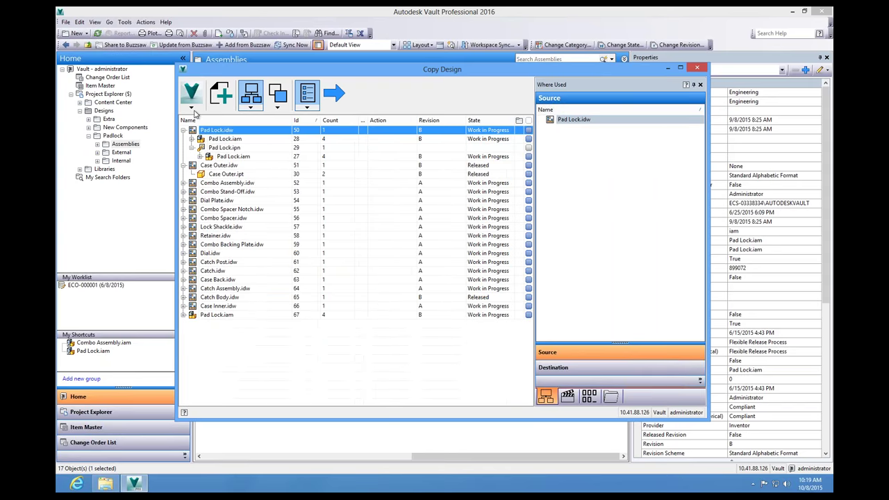
{"action": "left_click", "coordinate": [192, 108]}
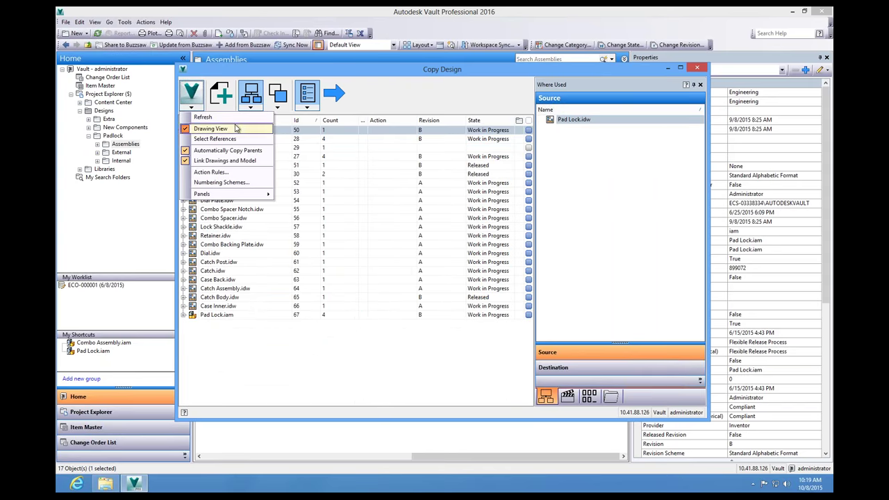
{"action": "left_click", "coordinate": [261, 151]}
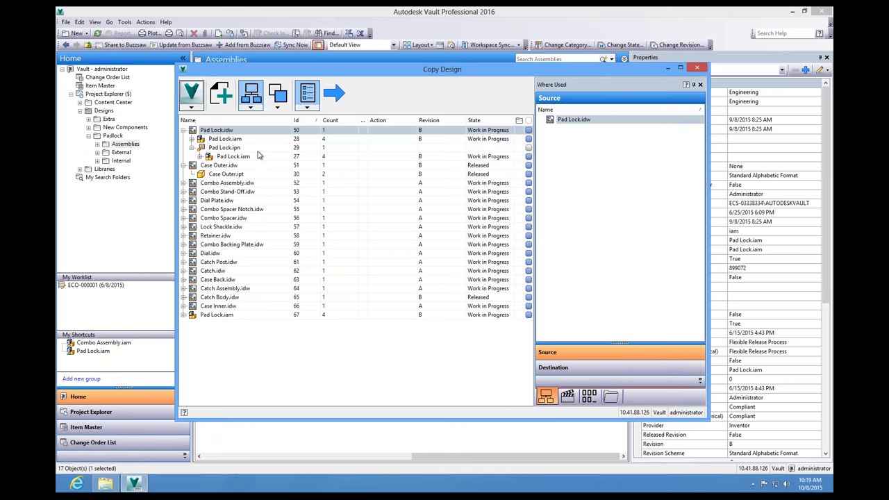
Mark Case Outer.ipt for copying with parent copying turned off and select its parent drawing.
{"action": "left_click", "coordinate": [236, 174]}
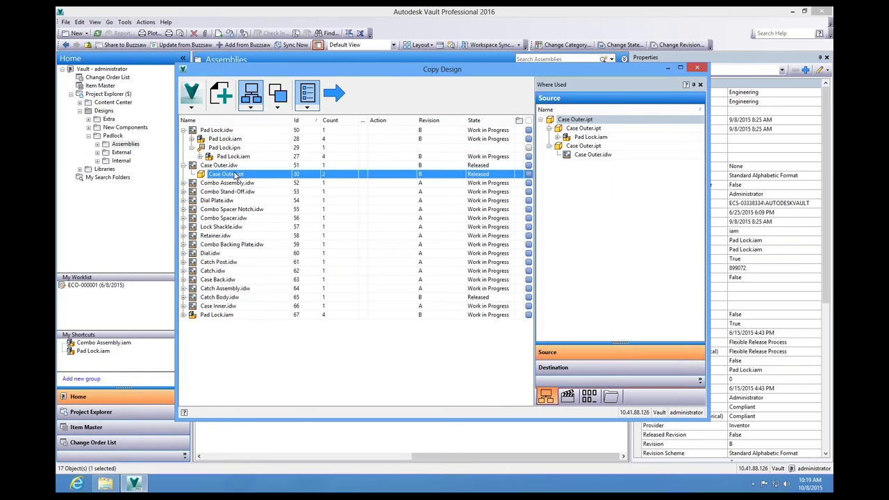
{"action": "right_click", "coordinate": [236, 176]}
{"action": "left_click", "coordinate": [254, 178]}
{"action": "left_click", "coordinate": [237, 166]}
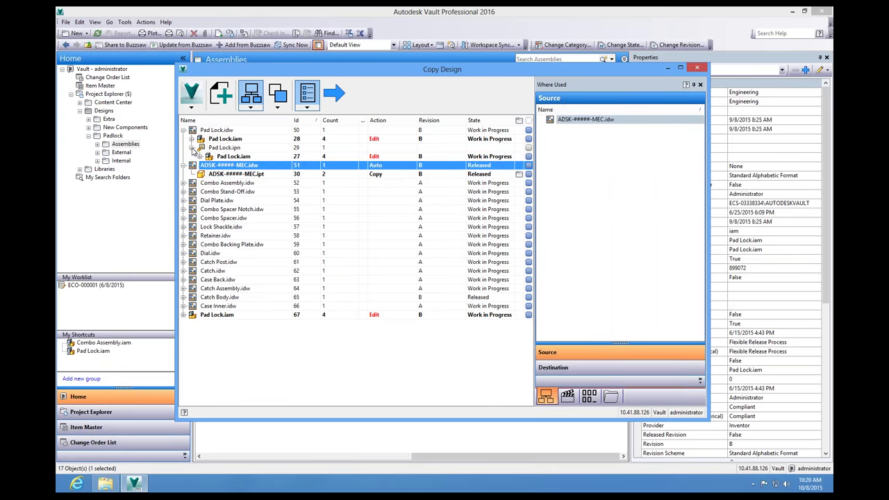
Collapse Pad Lock.ipn, expand Pad Lock.iam, and examine the actions assigned to the assembly and its copied case part.
{"action": "left_click", "coordinate": [192, 148]}
{"action": "left_click", "coordinate": [210, 143]}
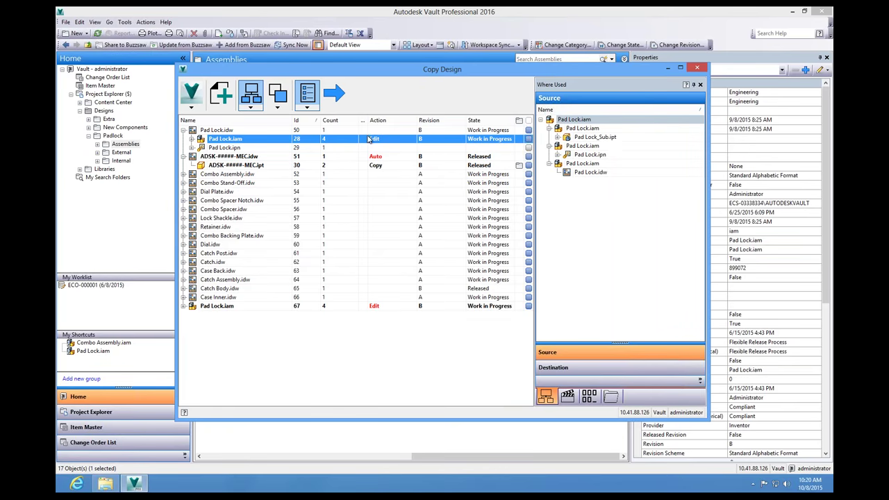
{"action": "left_click", "coordinate": [192, 139]}
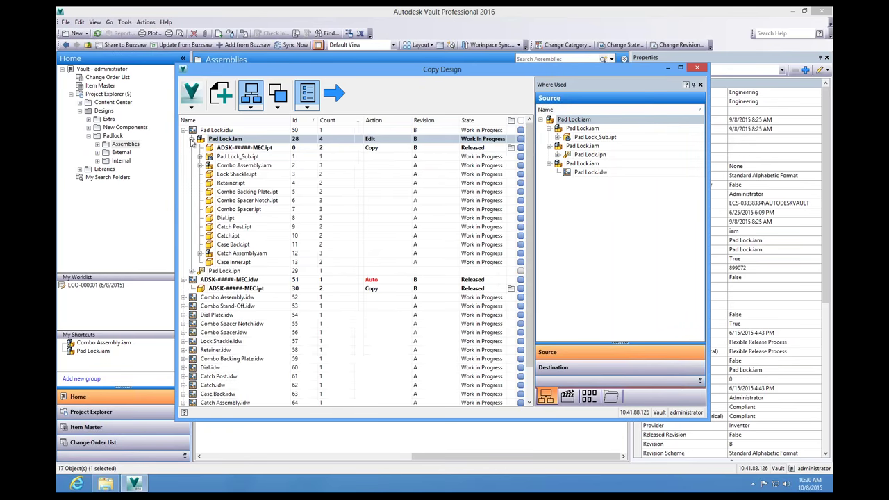
{"action": "left_click", "coordinate": [240, 147]}
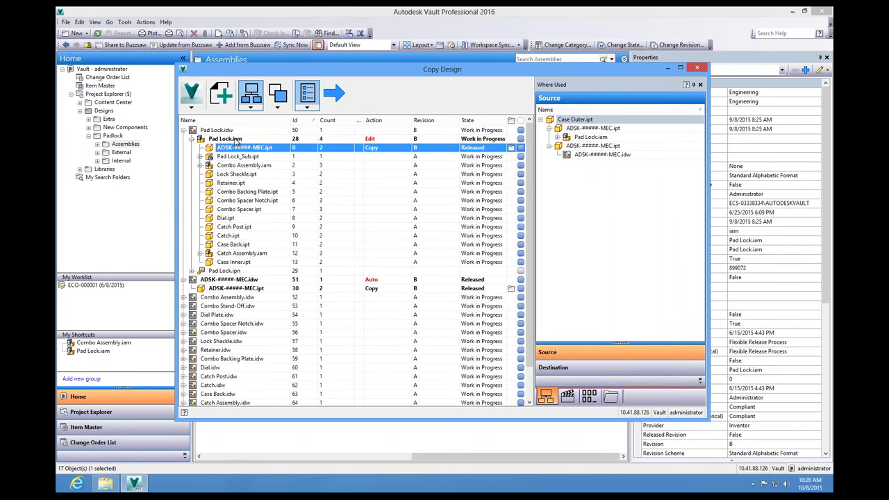
{"action": "left_click", "coordinate": [237, 140]}
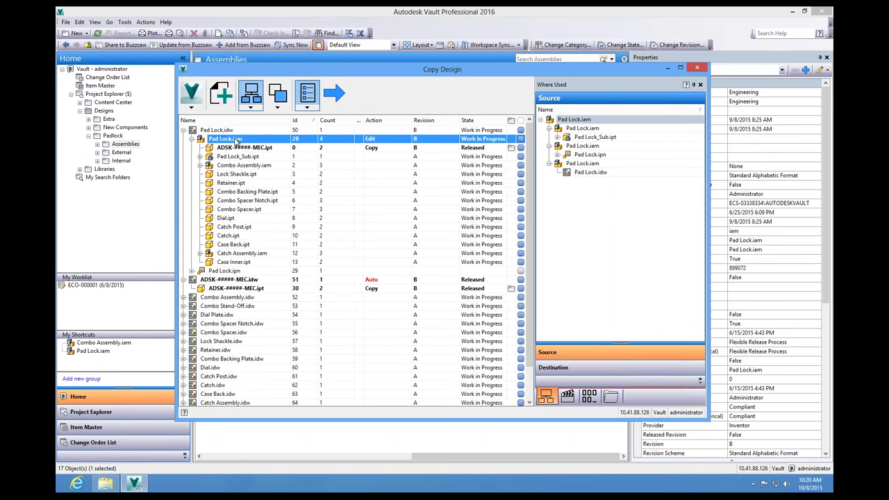
{"action": "left_click", "coordinate": [387, 149]}
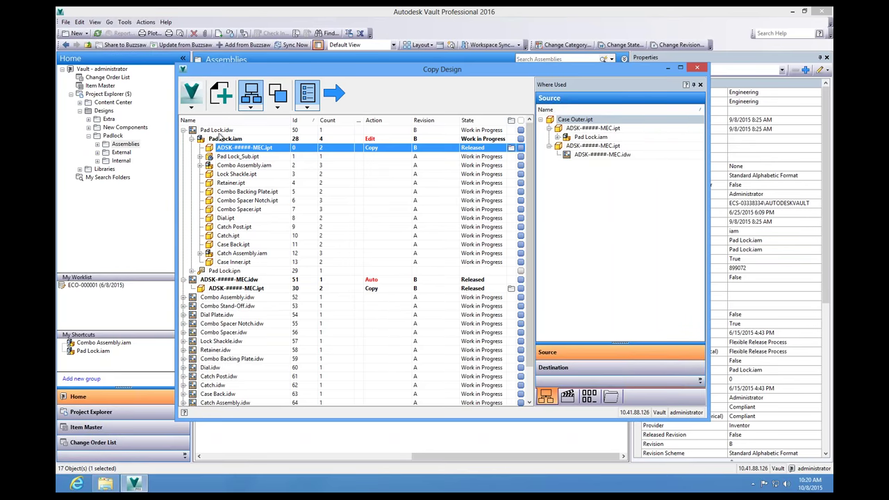
Reset the Pad Lock.idw branch to reuse and turn off Link Drawings and Model.
{"action": "left_click", "coordinate": [218, 132]}
{"action": "right_click", "coordinate": [219, 132]}
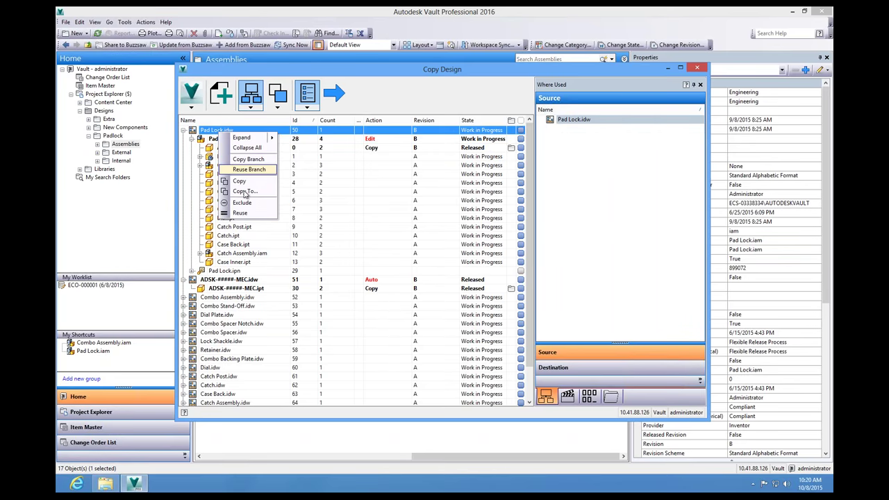
{"action": "left_click", "coordinate": [247, 168]}
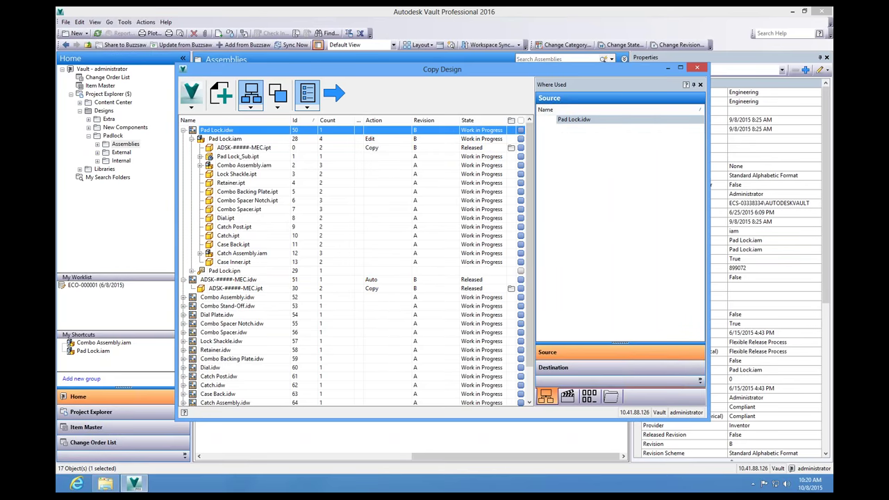
{"action": "left_click", "coordinate": [191, 107]}
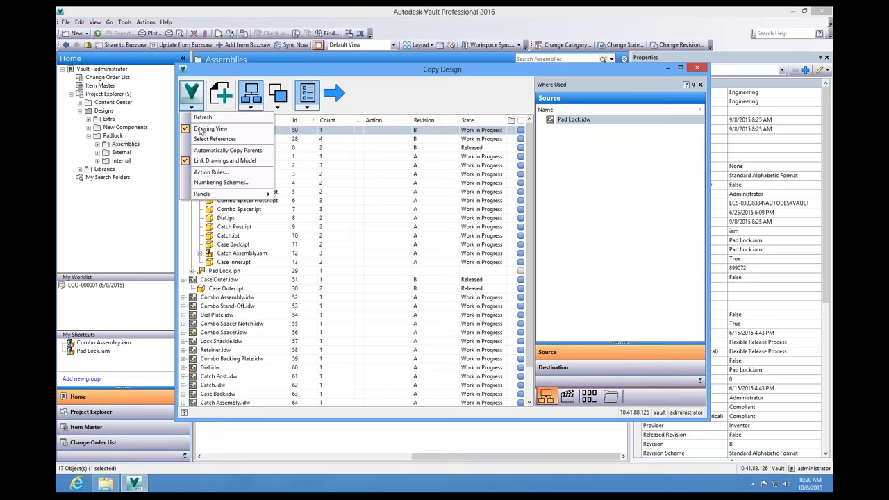
{"action": "left_click", "coordinate": [225, 161]}
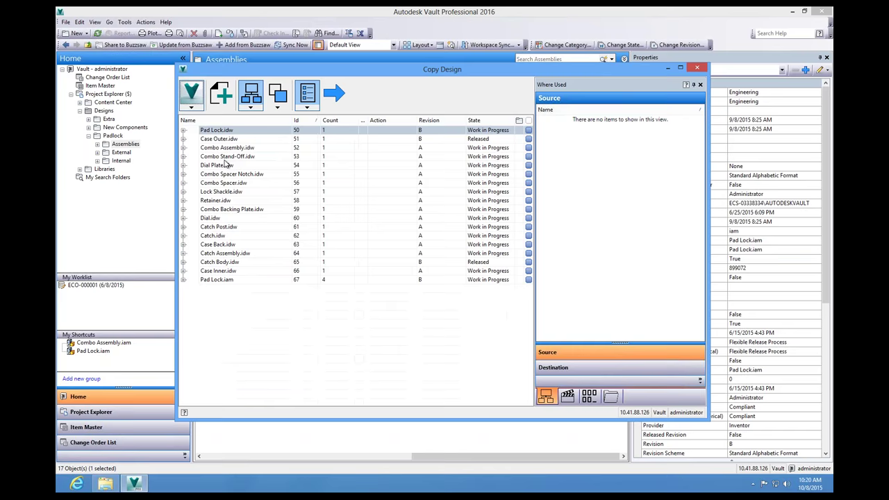
Expand Pad Lock.idw, Pad Lock.iam and Combo Assembly.iam to show their components.
{"action": "left_click", "coordinate": [185, 130]}
{"action": "left_click", "coordinate": [192, 139]}
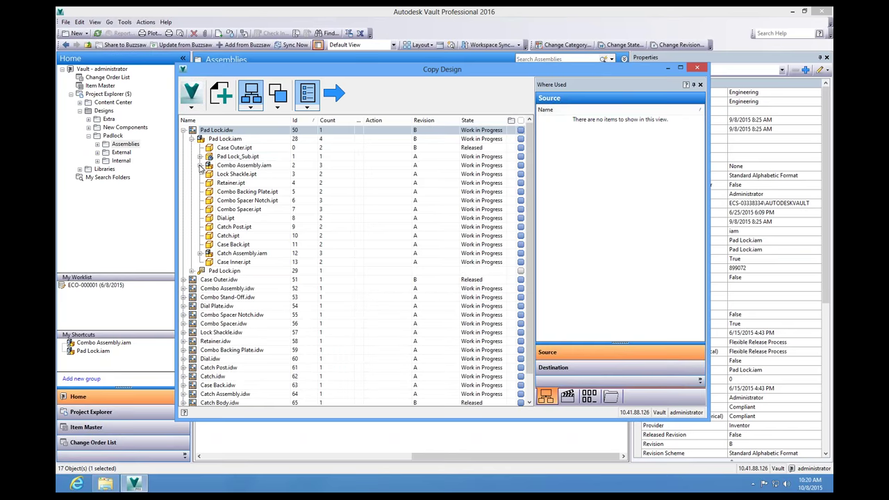
{"action": "left_click", "coordinate": [200, 165]}
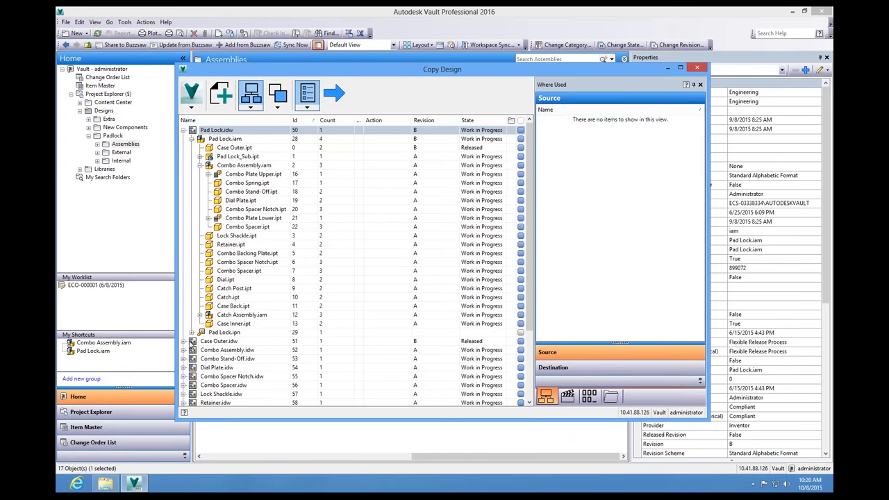
Expand Case Outer.idw, mark its Case Outer.ipt for copying, and select the drawing to check its action.
{"action": "left_click", "coordinate": [188, 344]}
{"action": "left_click", "coordinate": [185, 342]}
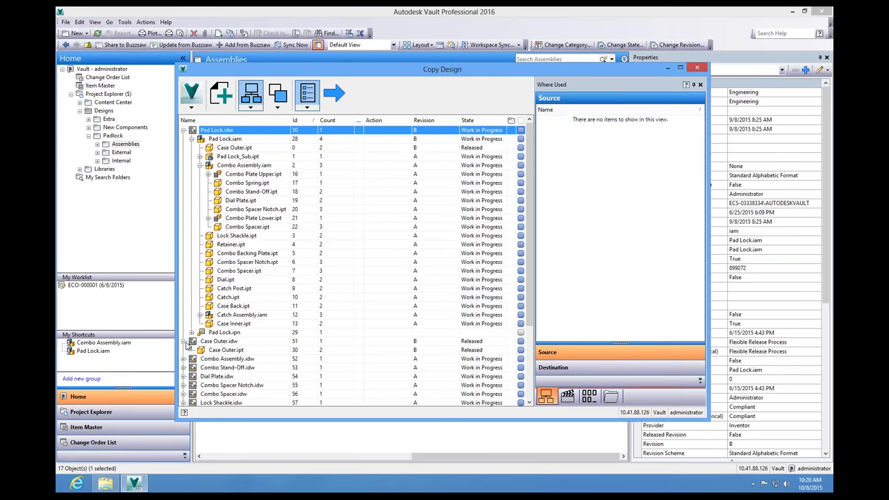
{"action": "right_click", "coordinate": [223, 351]}
{"action": "left_click", "coordinate": [232, 356]}
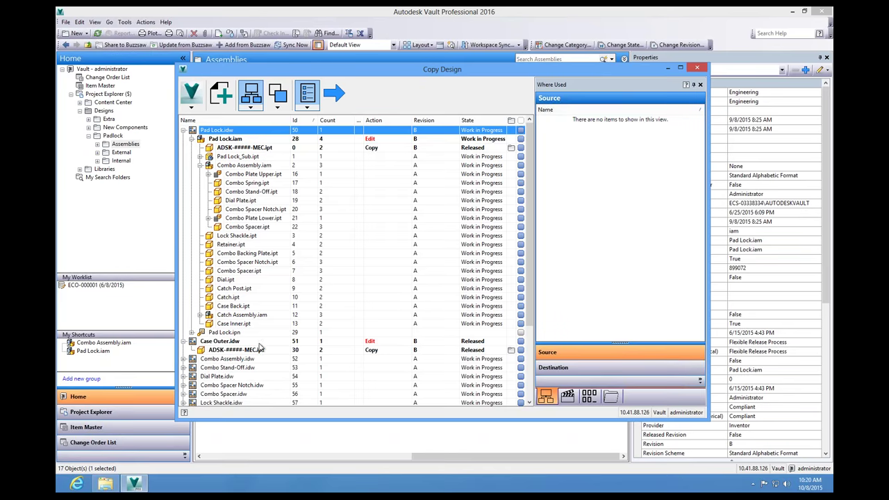
{"action": "left_click", "coordinate": [257, 342]}
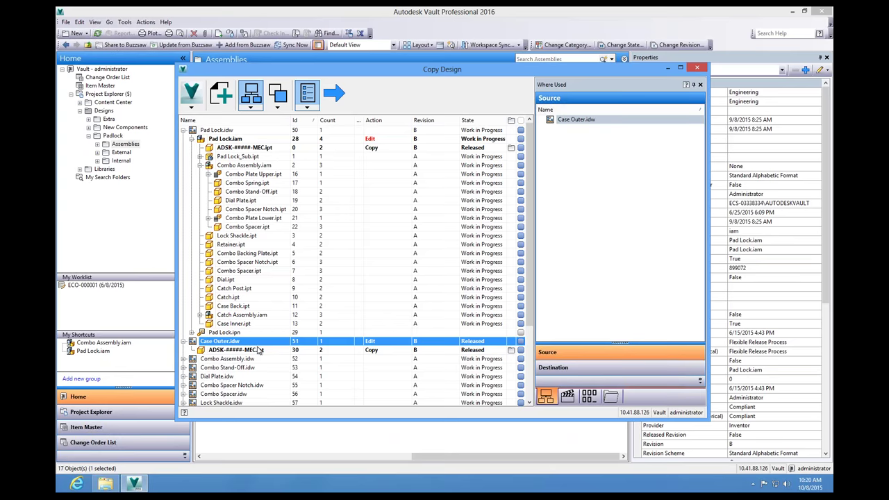
Set Case Outer.idw to be copied to the New Components folder under Designs.
{"action": "right_click", "coordinate": [257, 343]}
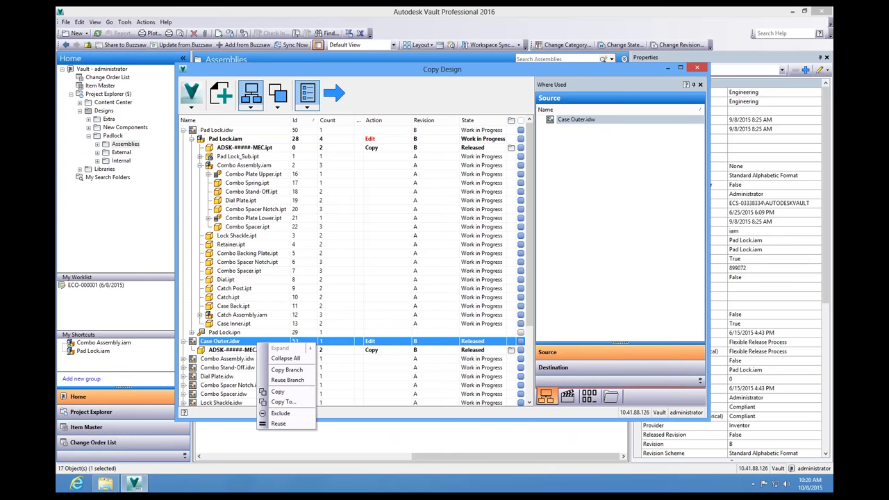
{"action": "left_click", "coordinate": [296, 403]}
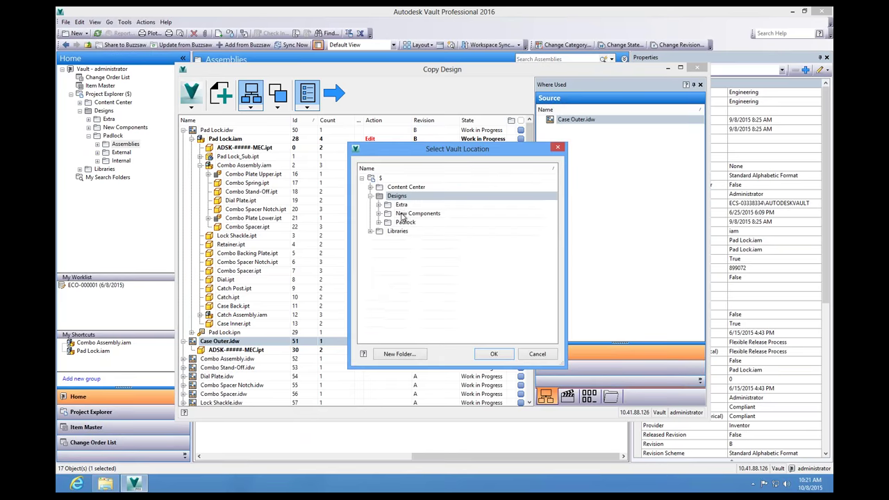
{"action": "left_click", "coordinate": [404, 215]}
{"action": "left_click", "coordinate": [486, 353]}
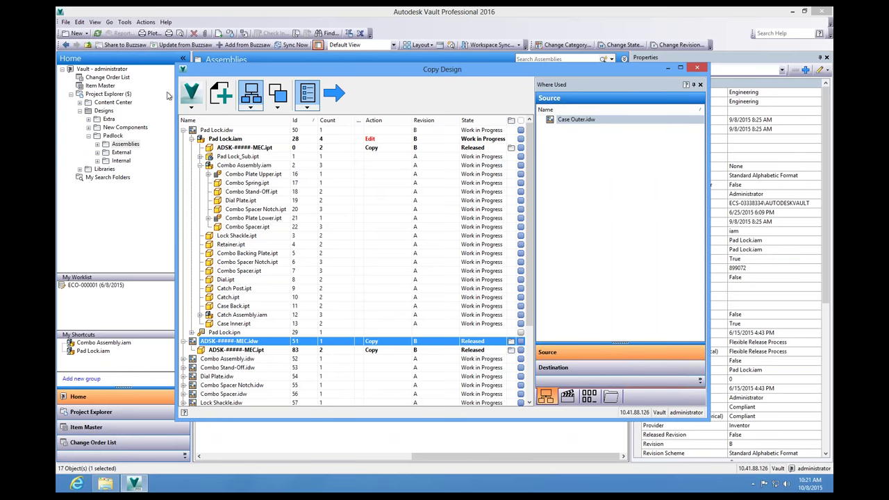
{"action": "left_click", "coordinate": [197, 111]}
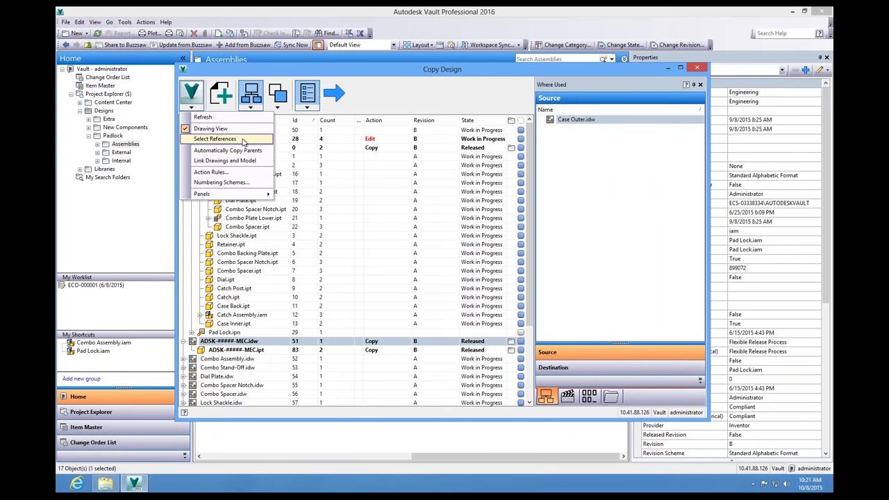
{"action": "left_click", "coordinate": [292, 236]}
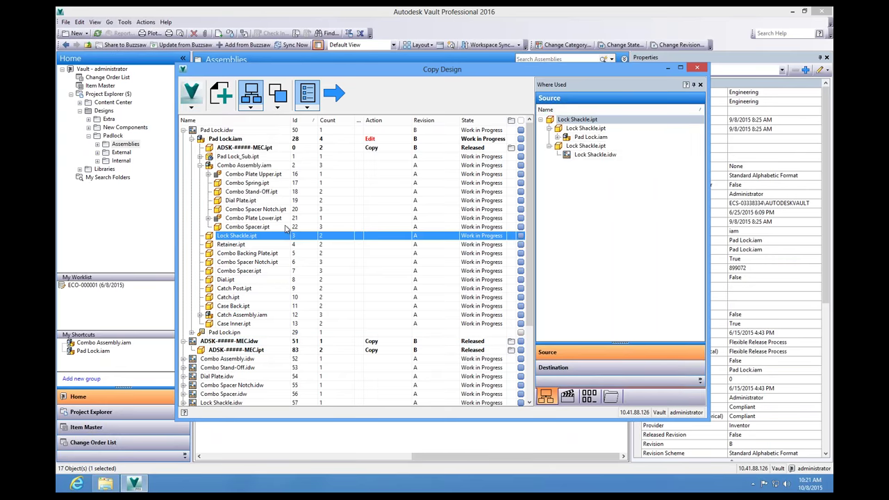
Mark Combo Spacer.ipt under Combo Assembly.iam for copying, and set it back to reuse.
{"action": "left_click", "coordinate": [286, 227]}
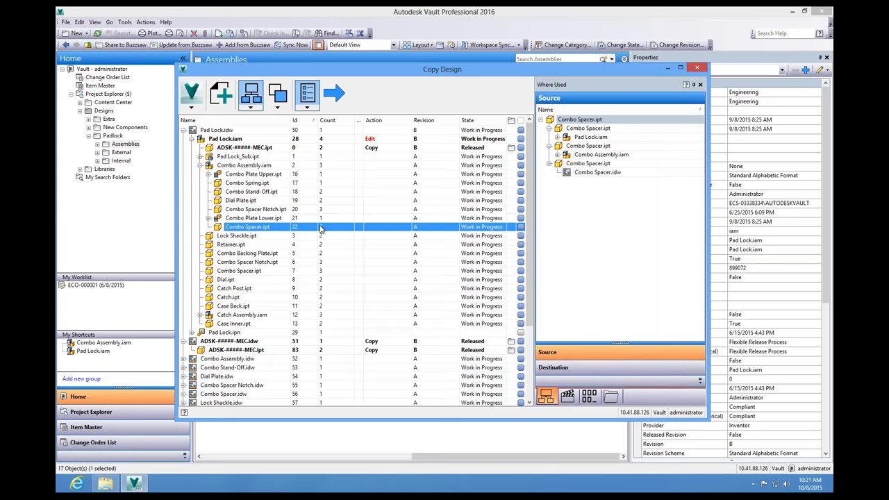
{"action": "right_click", "coordinate": [321, 228]}
{"action": "left_click", "coordinate": [332, 232]}
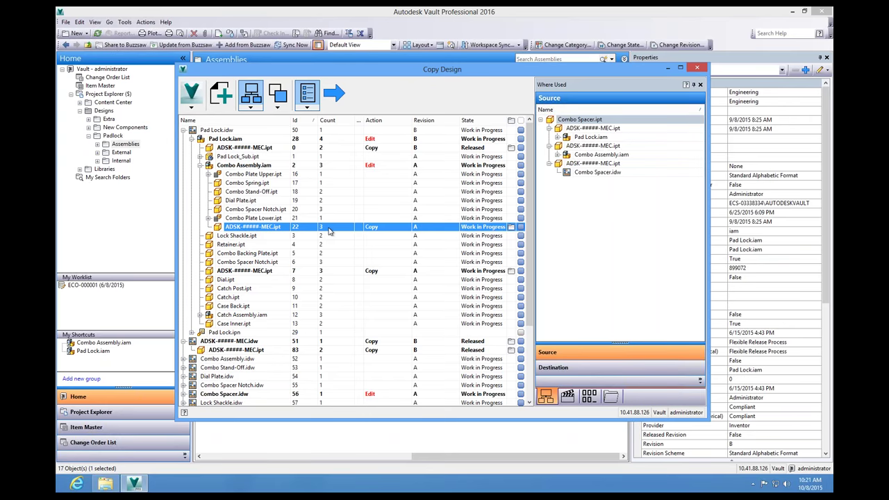
{"action": "right_click", "coordinate": [327, 229]}
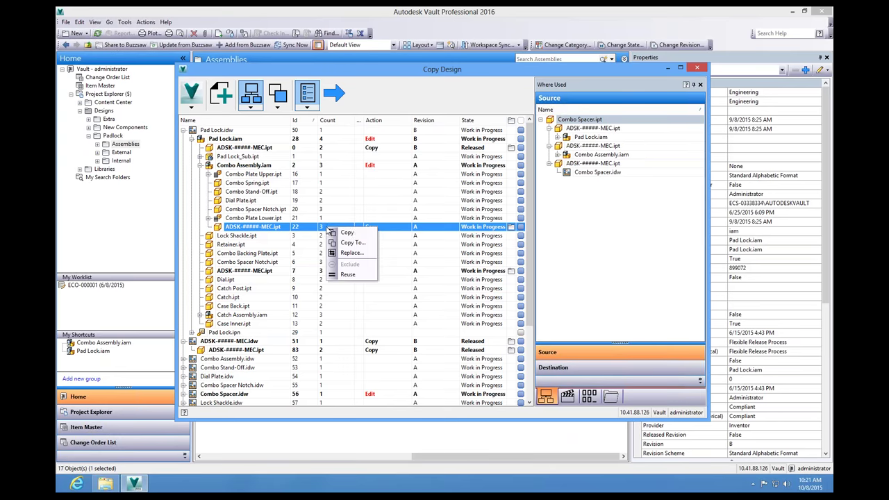
{"action": "left_click", "coordinate": [356, 276]}
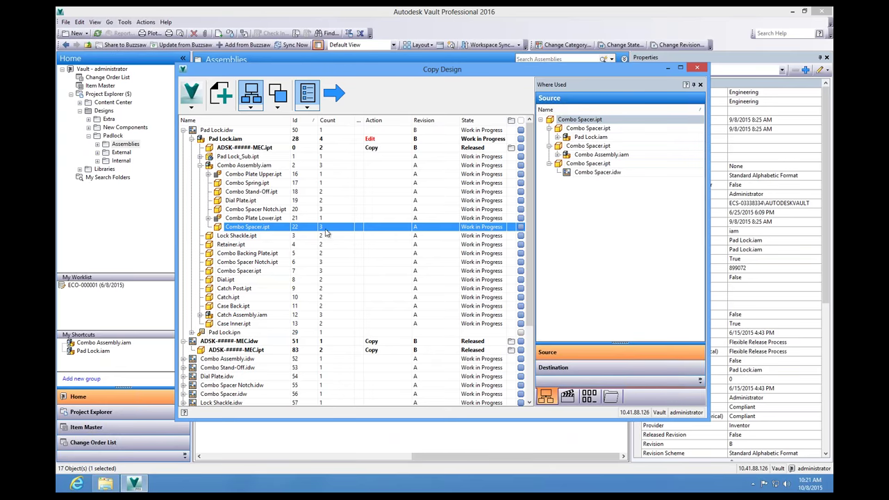
Change the Copy Design setting so copy actions apply to single instances, and mark Combo Spacer.ipt under Combo Assembly.iam for copying.
{"action": "left_click", "coordinate": [192, 108]}
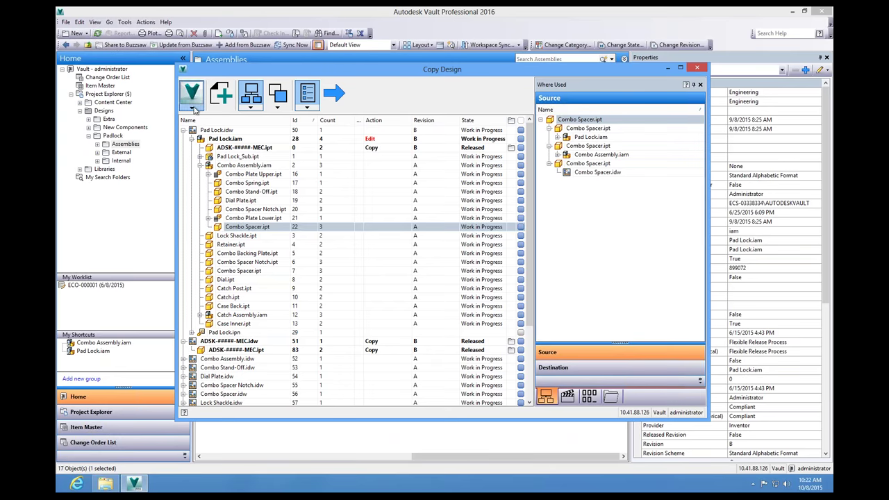
{"action": "left_click", "coordinate": [209, 137]}
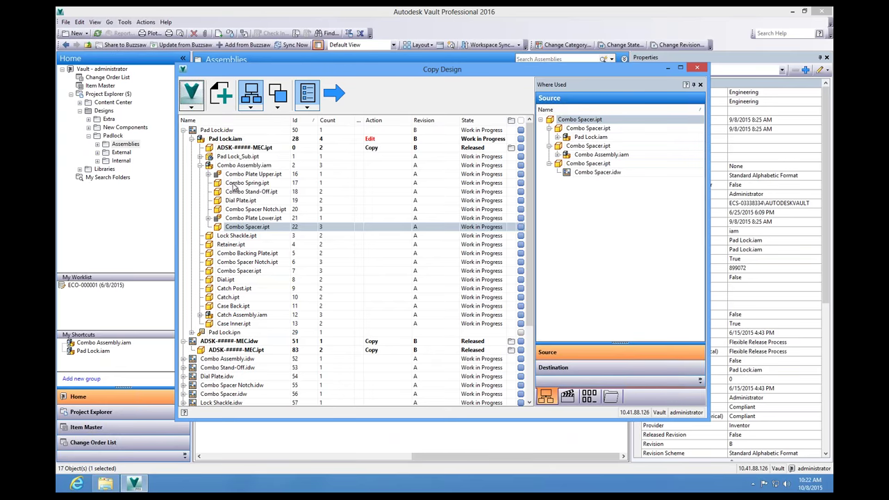
{"action": "right_click", "coordinate": [271, 229]}
{"action": "left_click", "coordinate": [295, 243]}
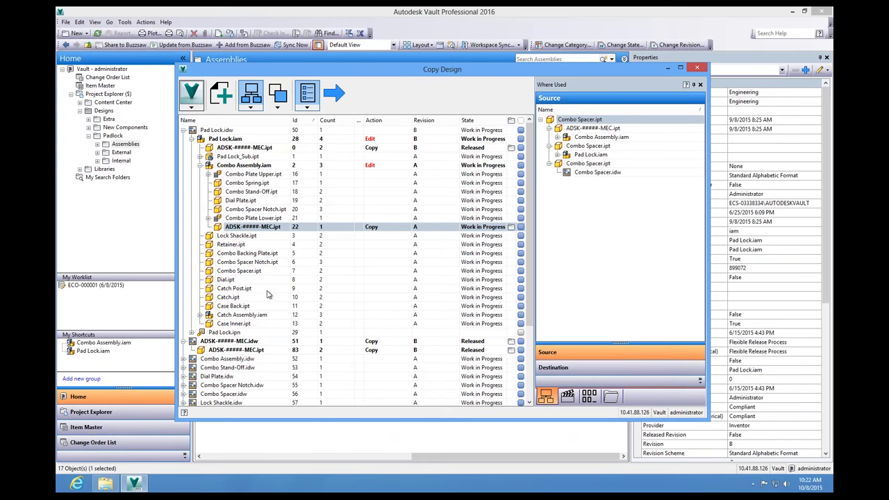
Mark the Combo Spacer.ipt instance directly under Pad Lock.iam for copying as well.
{"action": "left_click", "coordinate": [253, 272]}
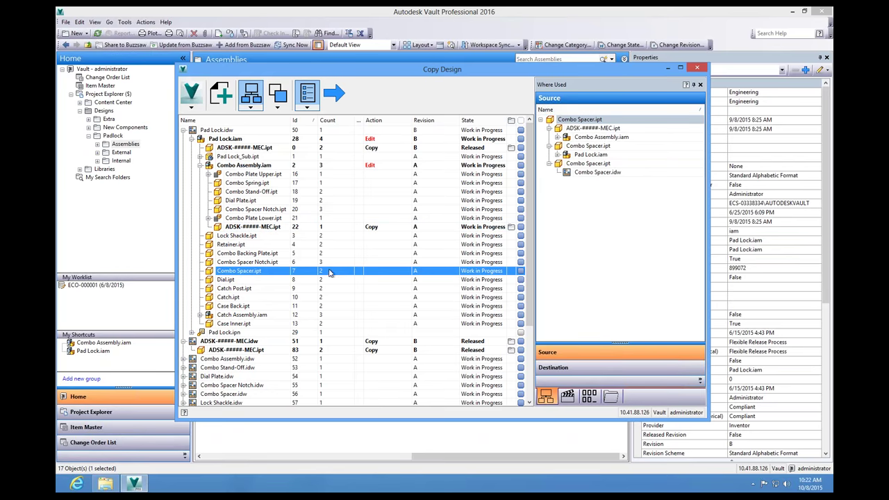
{"action": "right_click", "coordinate": [262, 271]}
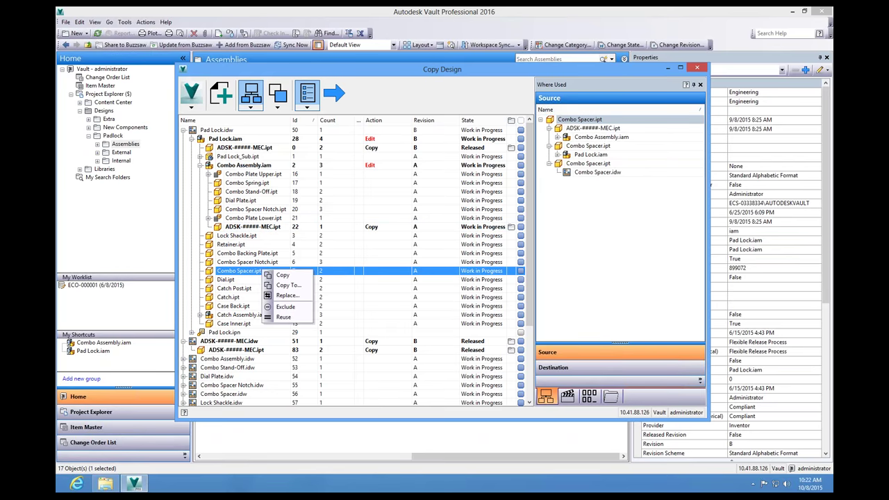
{"action": "left_click", "coordinate": [280, 276]}
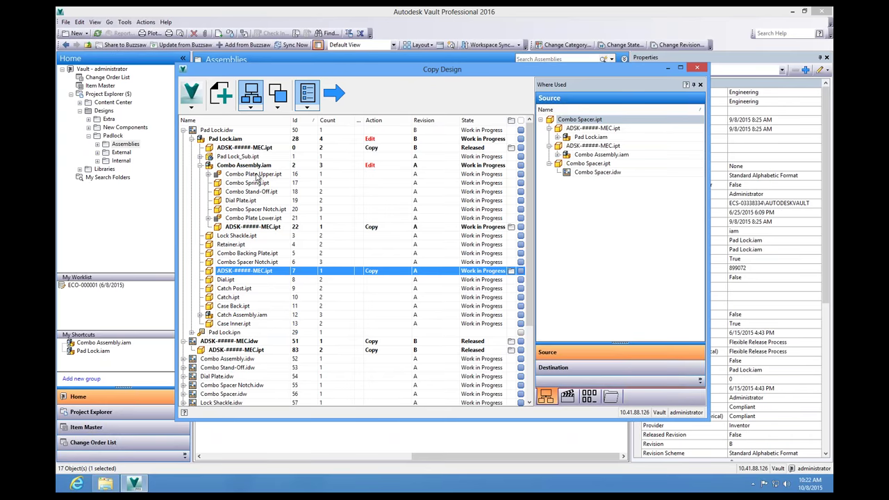
{"action": "mouse_move", "coordinate": [549, 9]}
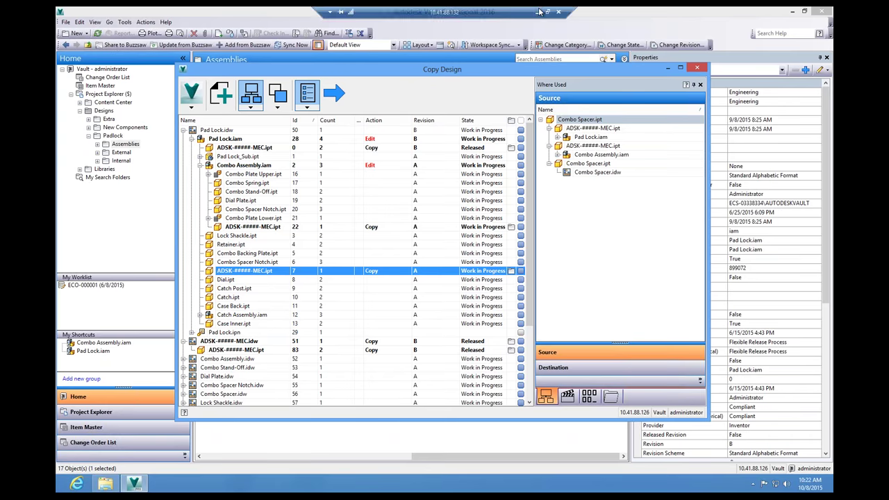